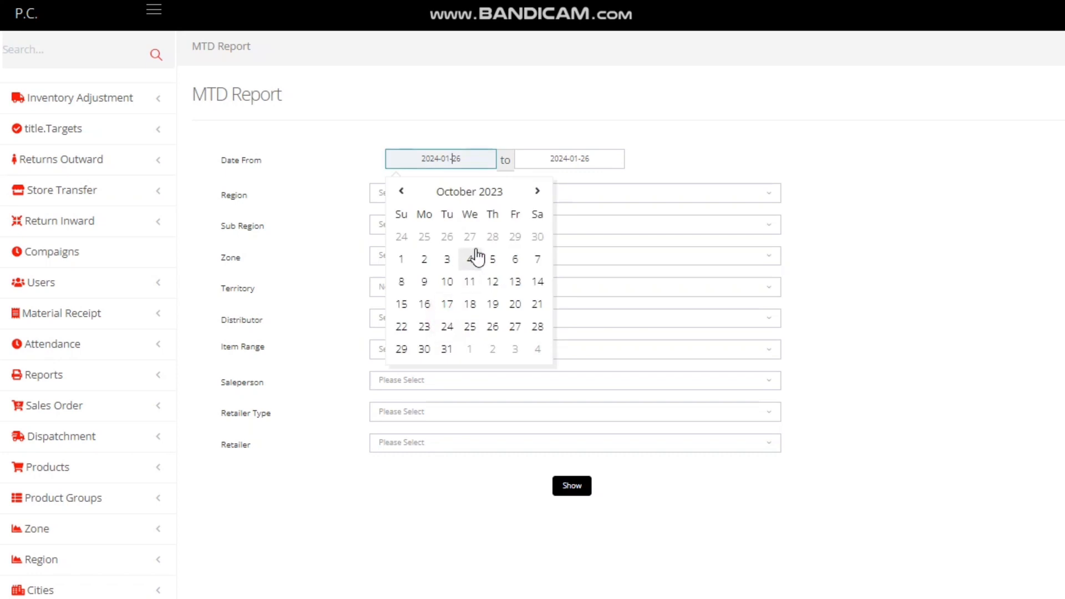
# Step: Set the MTD report's date range from 2023-10-01 to 2023-12-31
pyautogui.click(402, 262)
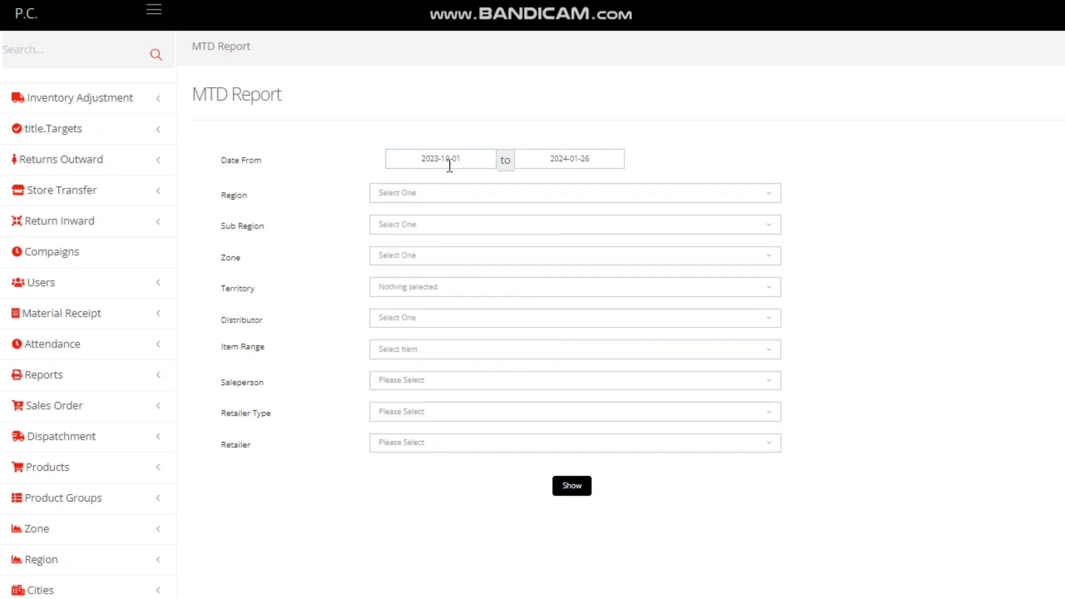
pyautogui.click(557, 159)
pyautogui.click(528, 201)
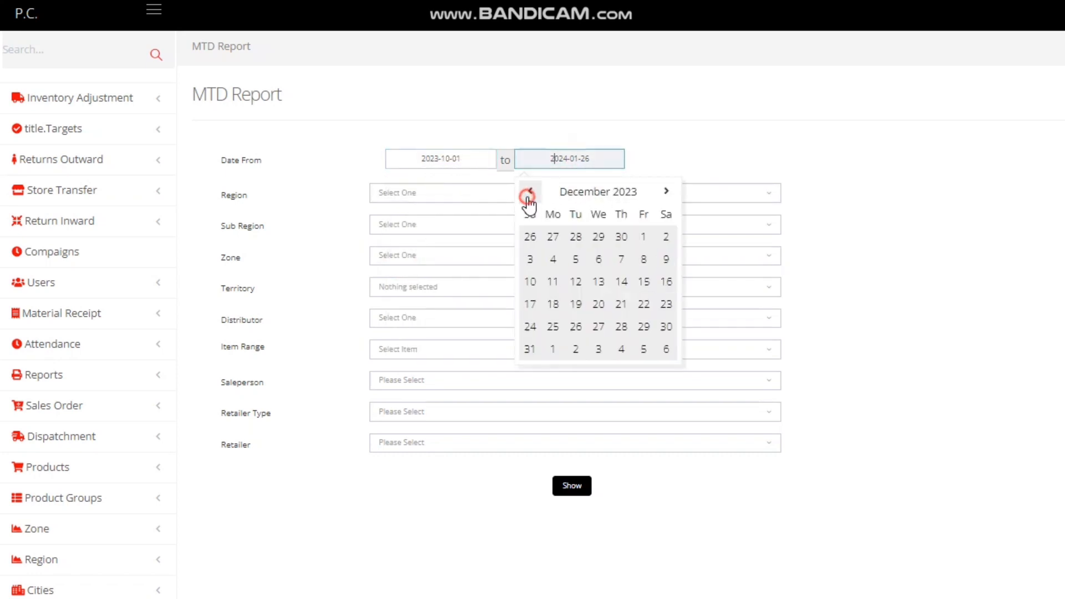
pyautogui.click(531, 351)
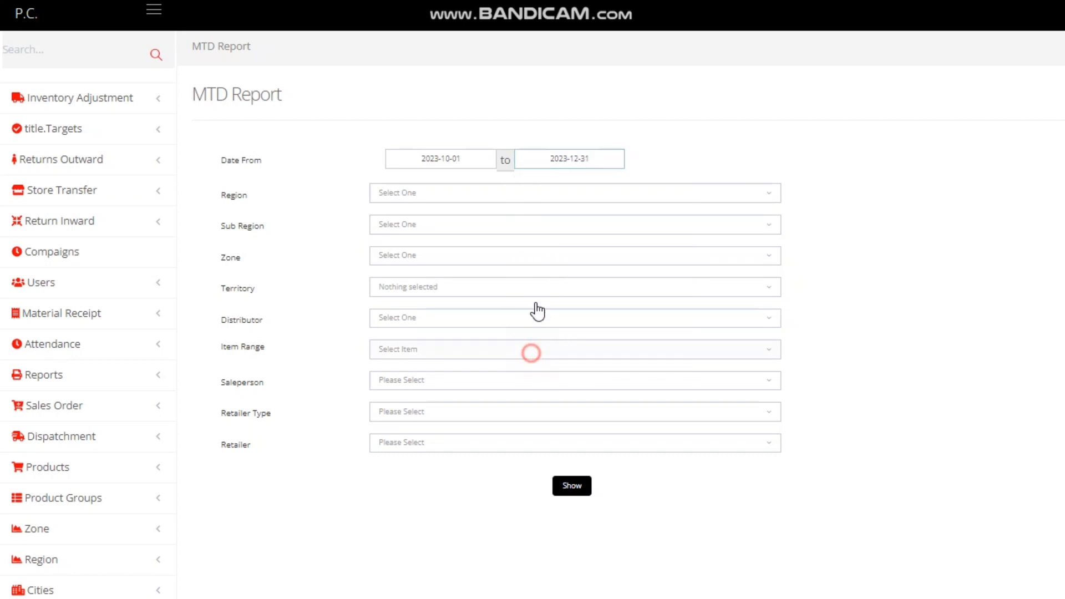
# Step: Change the report's end date to 2023-12-06, and again to 2023-12-21
pyautogui.click(569, 158)
pyautogui.click(602, 259)
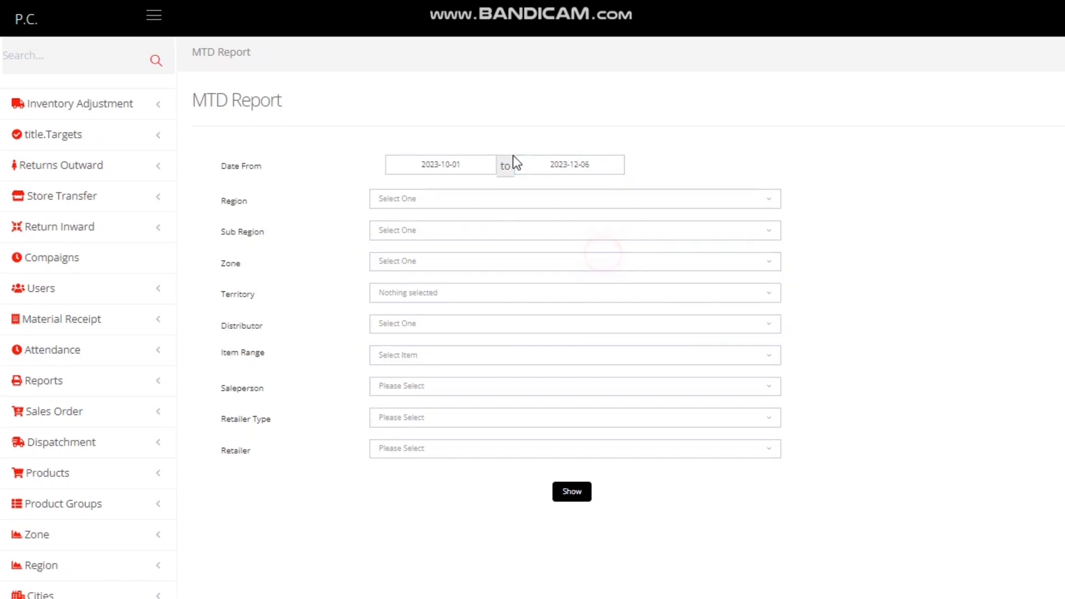
pyautogui.click(588, 161)
pyautogui.click(617, 308)
# Step: Set the MTD report's date range from 2024-01-22 to 2024-01-25
pyautogui.click(463, 167)
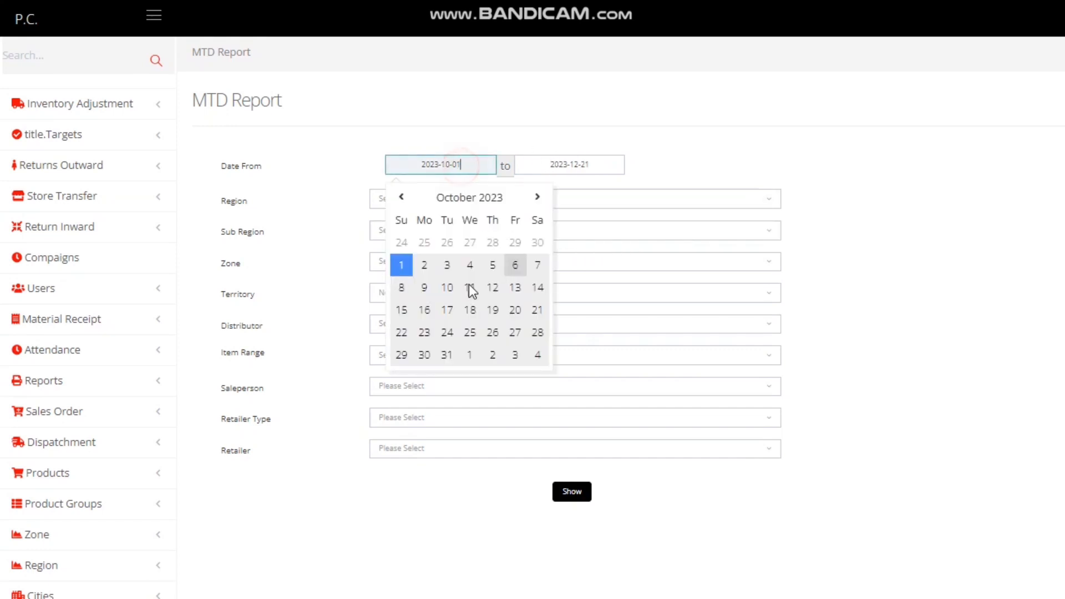
pyautogui.click(540, 198)
pyautogui.click(542, 198)
pyautogui.click(537, 197)
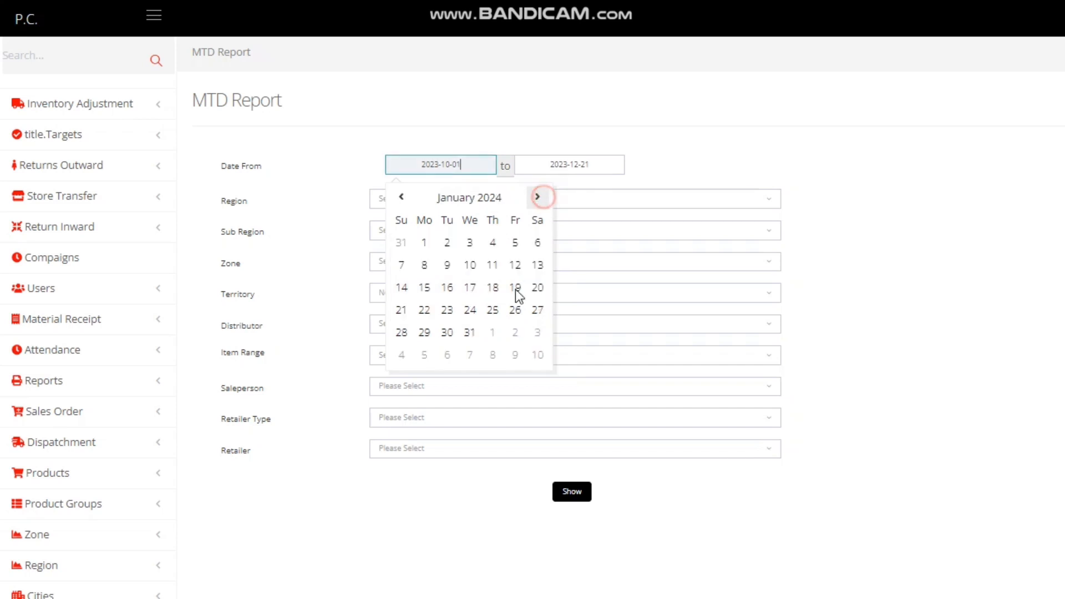
pyautogui.click(424, 311)
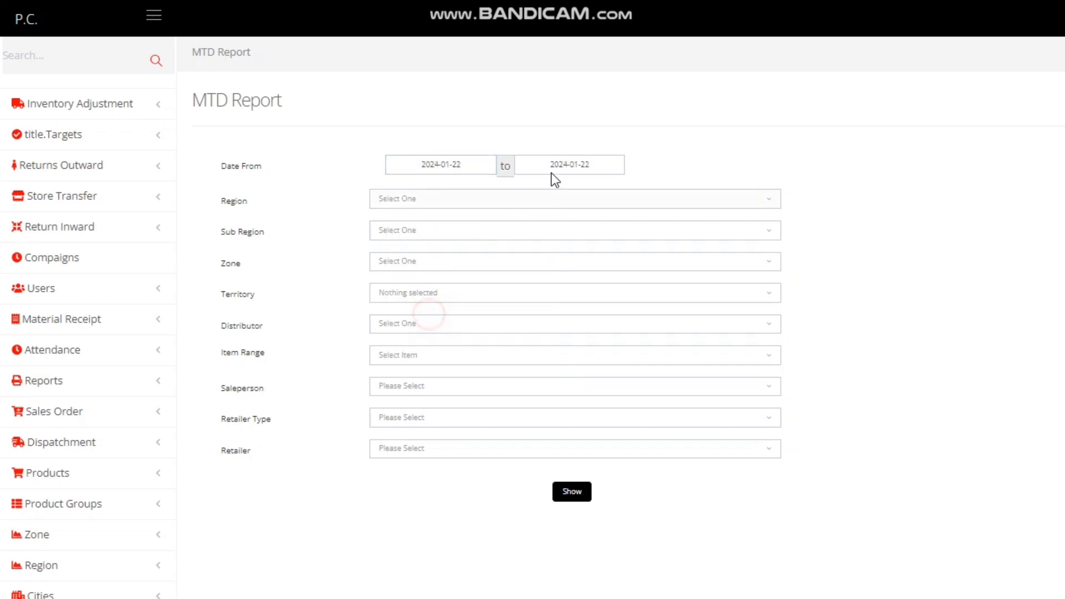
pyautogui.click(577, 163)
pyautogui.click(610, 310)
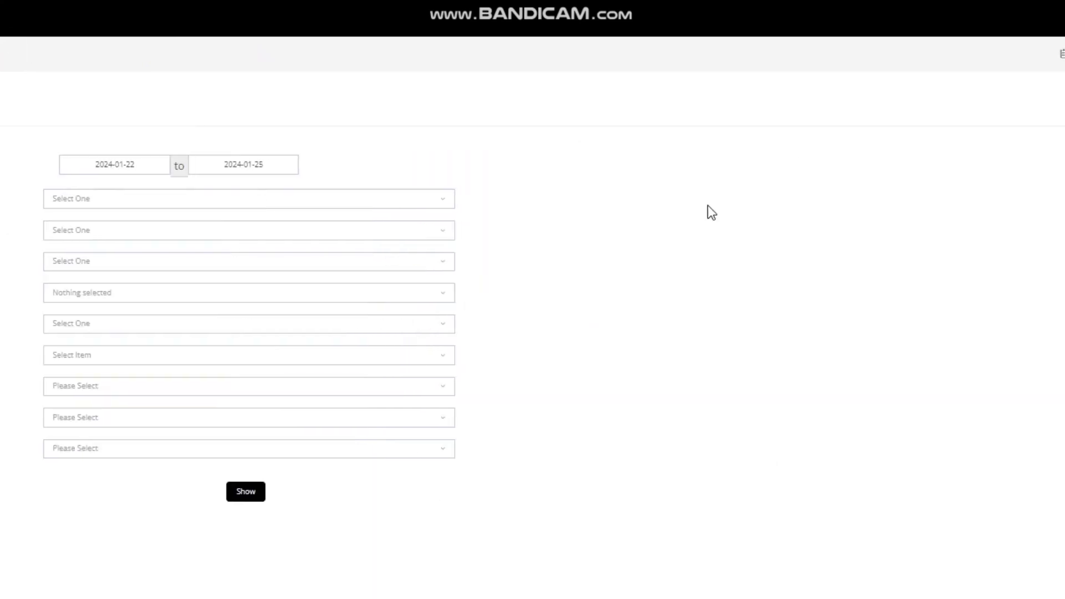
# Step: Look through the Region and Sub Region filter choices without selecting any of them
pyautogui.click(417, 203)
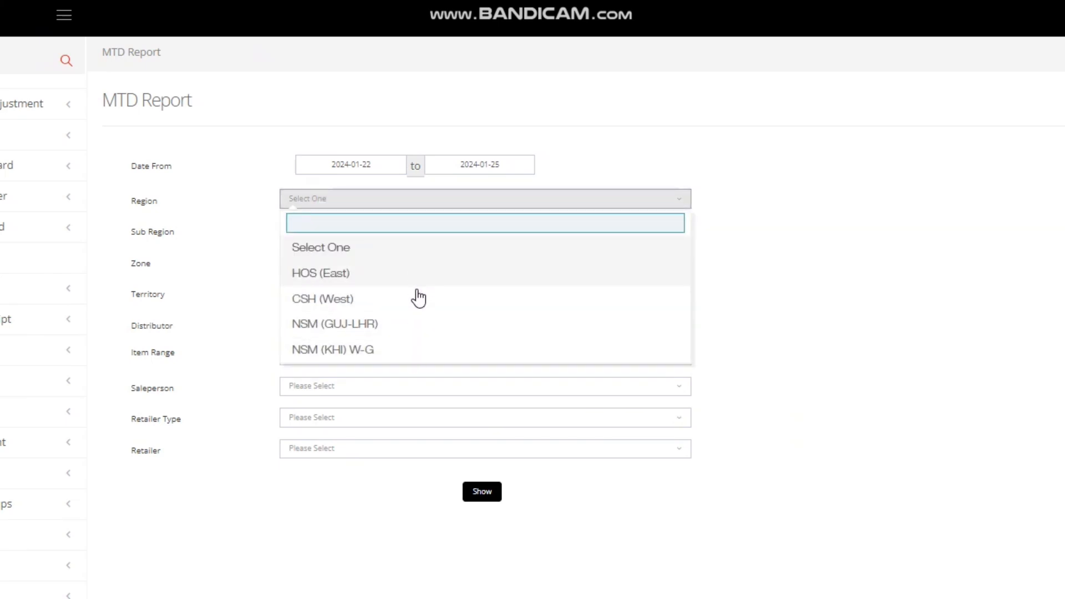
pyautogui.click(716, 277)
pyautogui.click(376, 229)
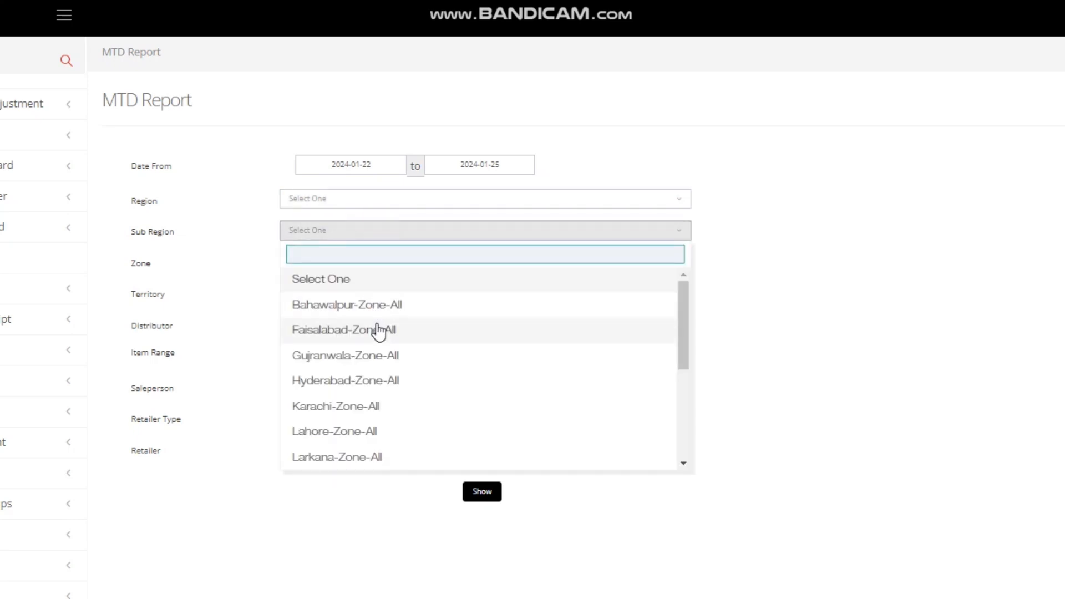
pyautogui.scroll(-4, 375, 338)
pyautogui.click(765, 301)
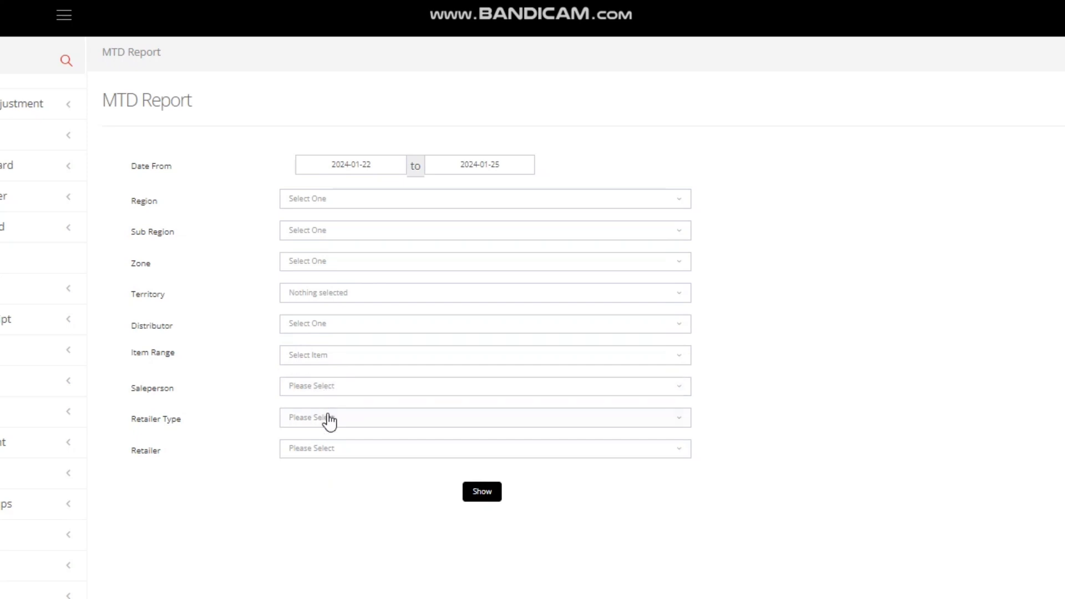
pyautogui.scroll(-1, 330, 451)
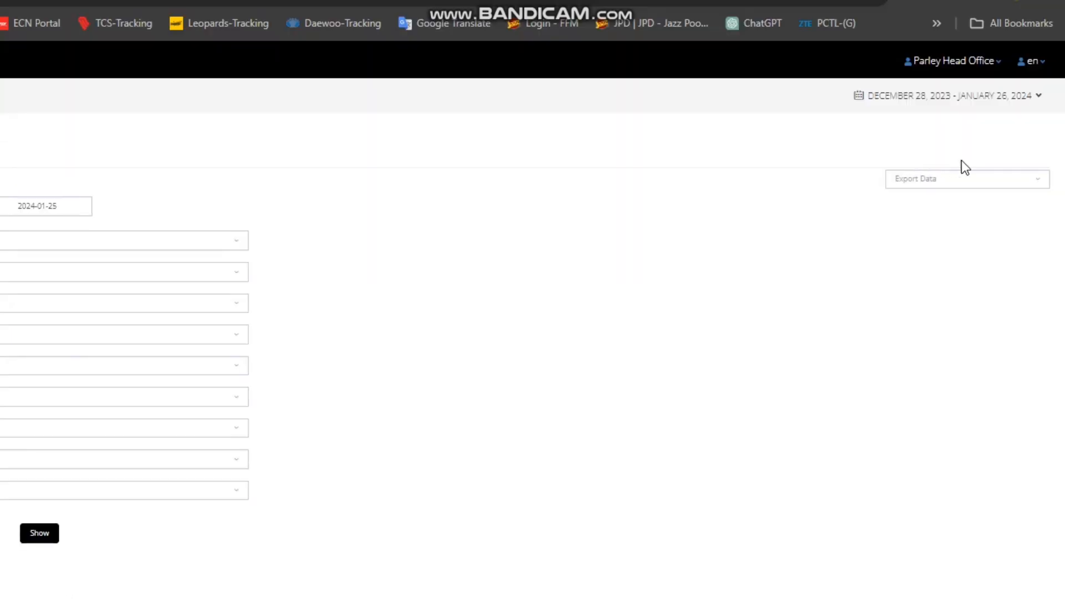
# Step: Choose Excel File as the export format and generate the MTD report
pyautogui.click(936, 180)
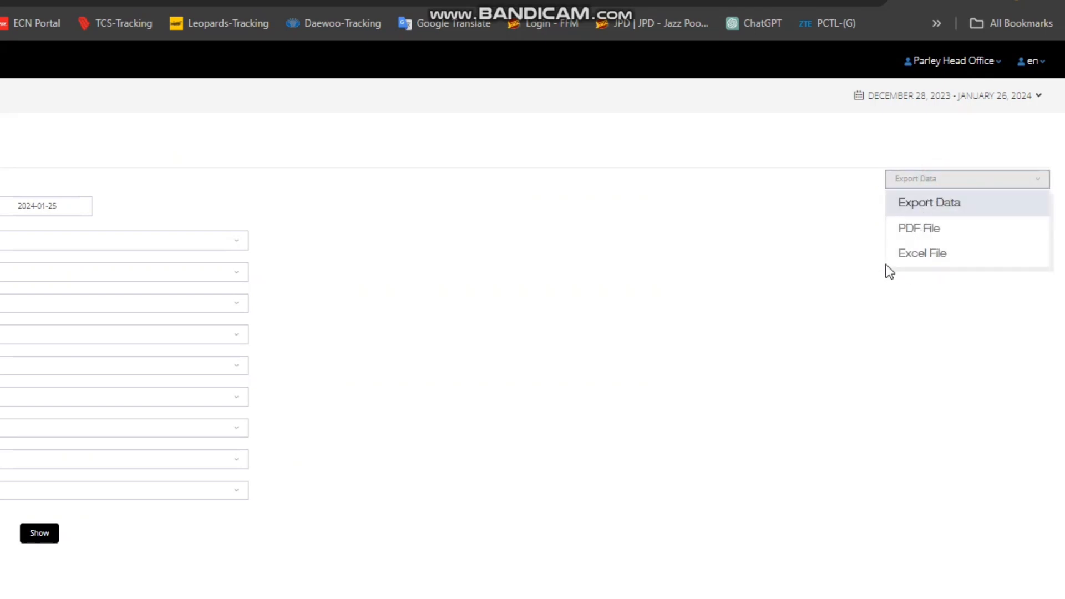
pyautogui.click(955, 256)
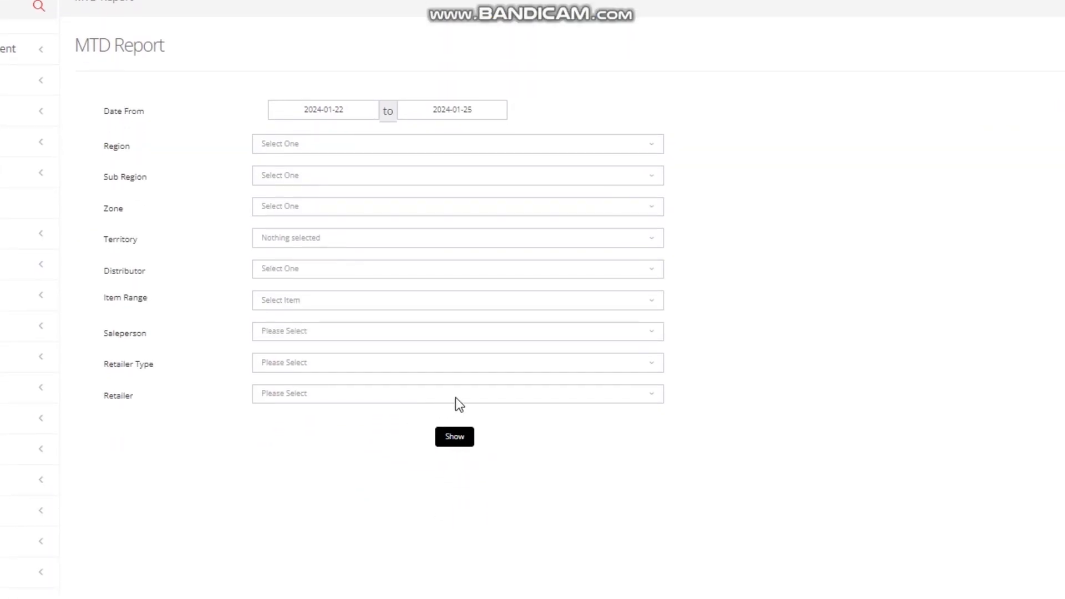
pyautogui.scroll(-1, 454, 405)
pyautogui.click(450, 423)
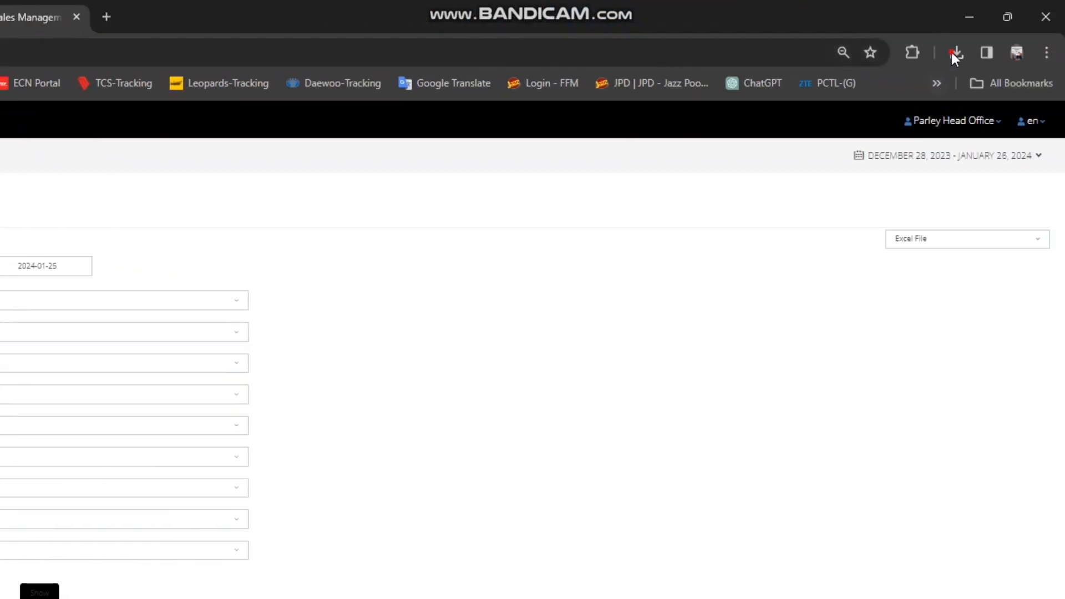
# Step: Keep the blocked download execution_detail_report_copy.xls and open it in Excel with editing enabled, dismissing the licence notice
pyautogui.click(956, 52)
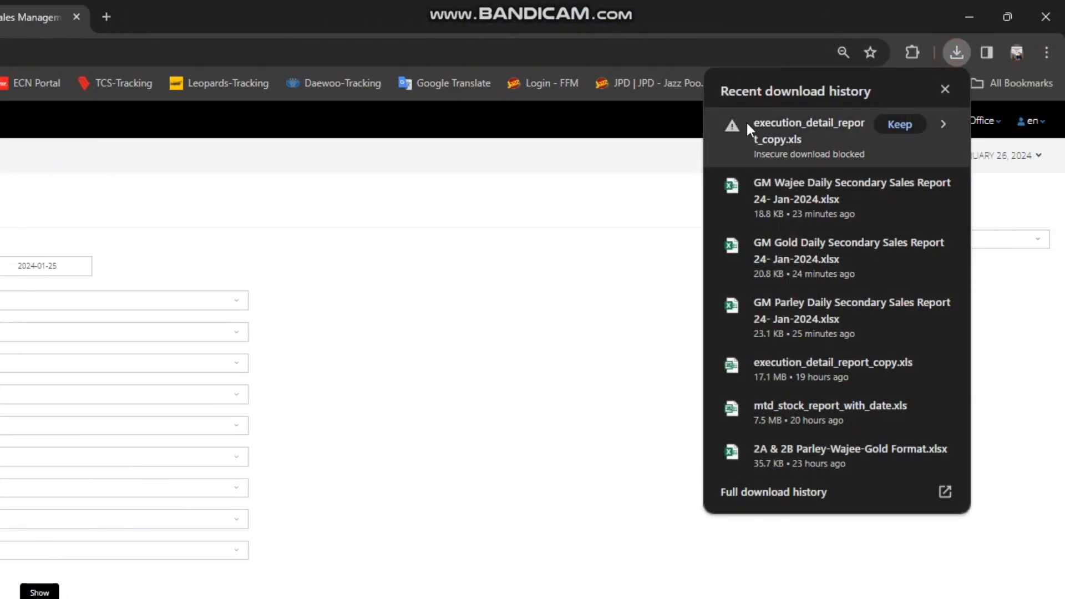
pyautogui.click(898, 125)
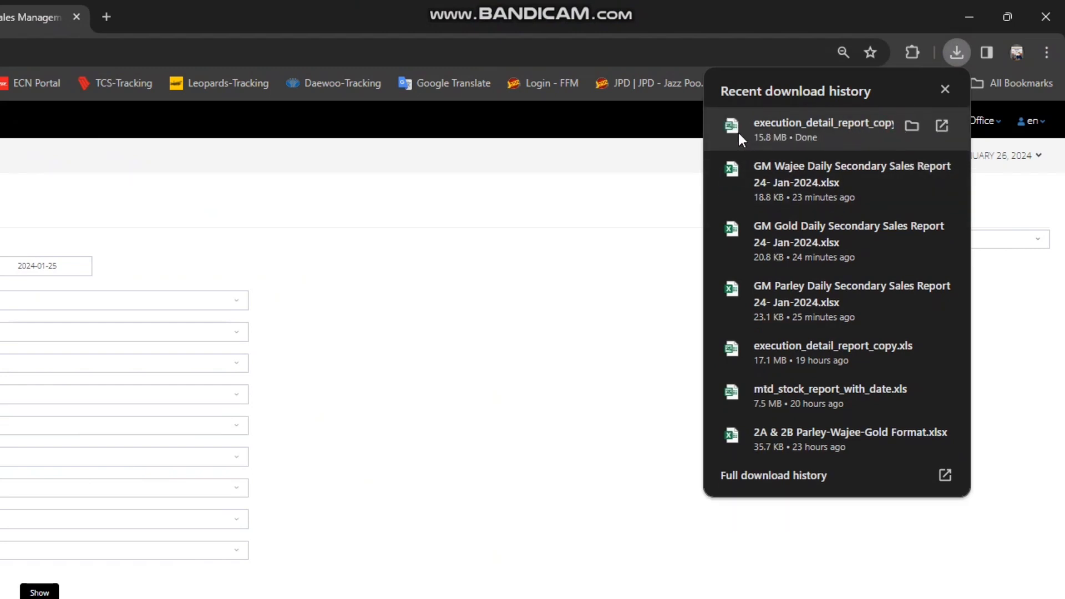
pyautogui.click(781, 137)
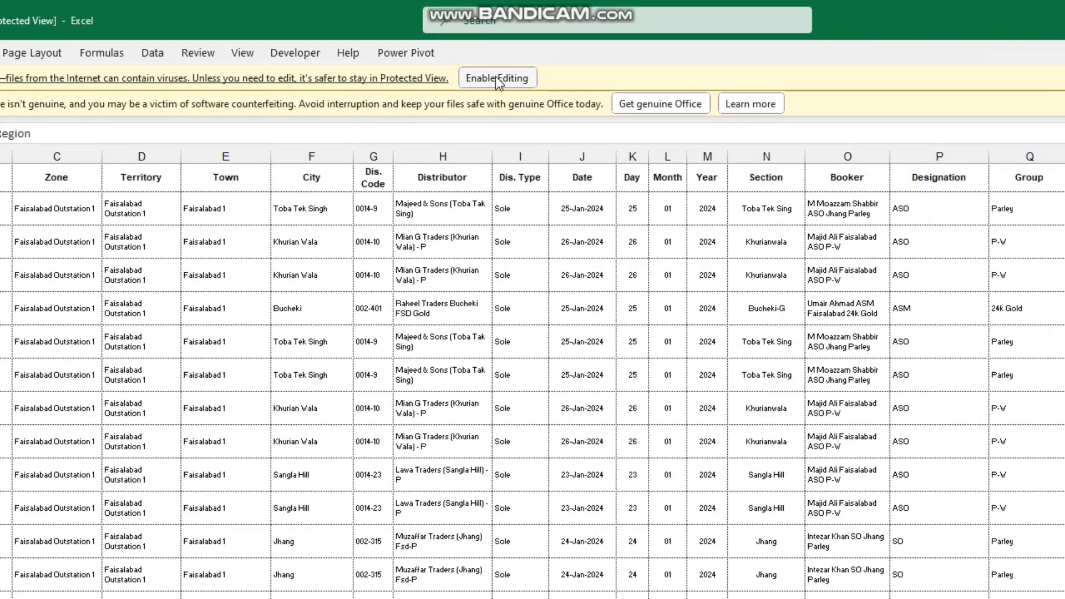
pyautogui.click(497, 78)
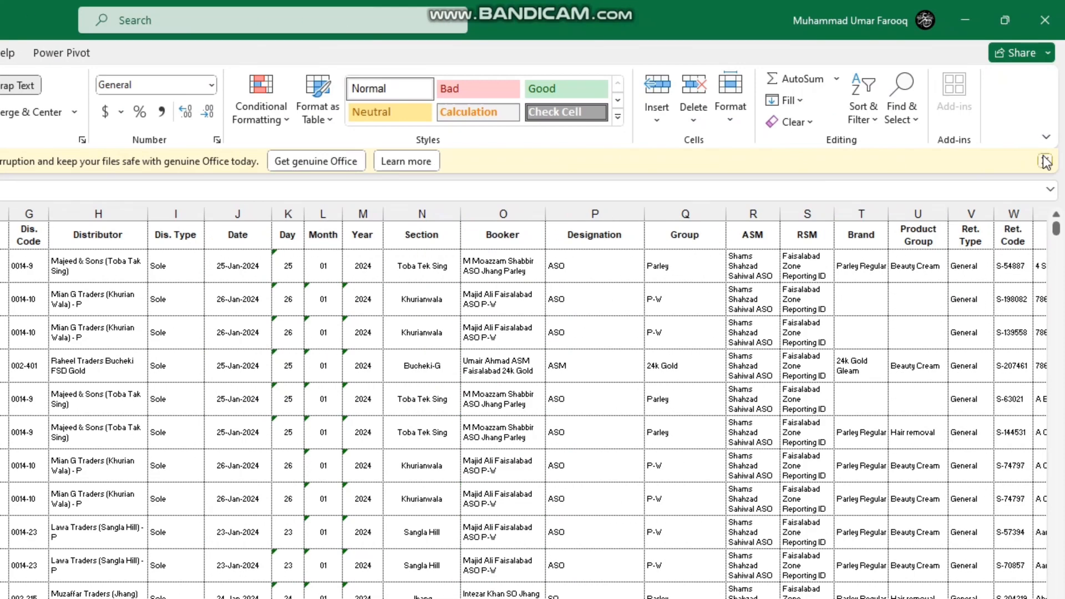
pyautogui.click(1046, 161)
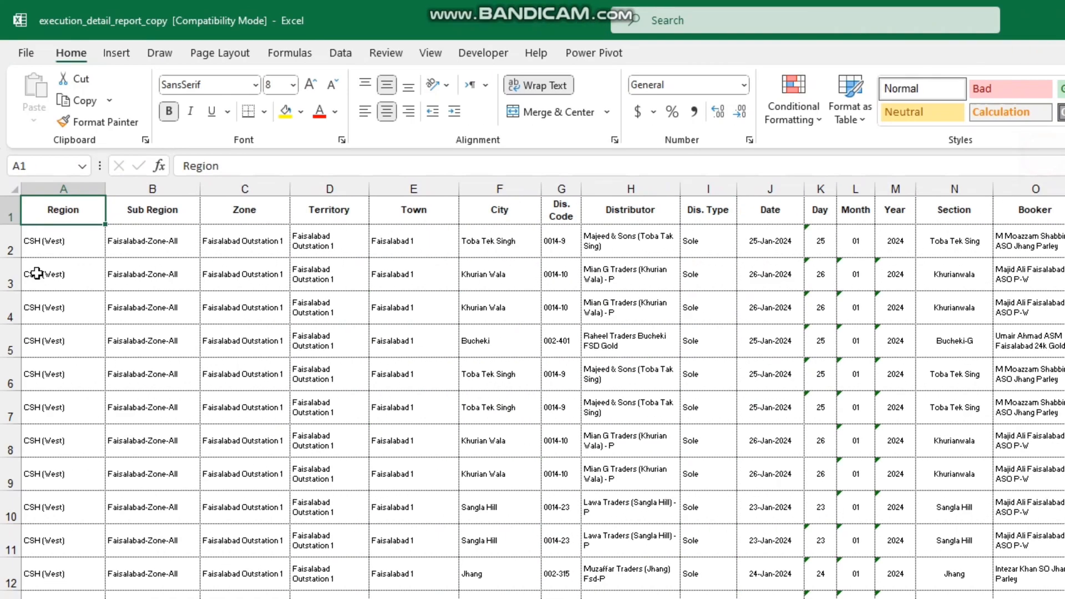
# Step: Select the whole report sheet and insert a PivotTable from dms_salesreport!$A:$AU on a new worksheet
pyautogui.click(12, 190)
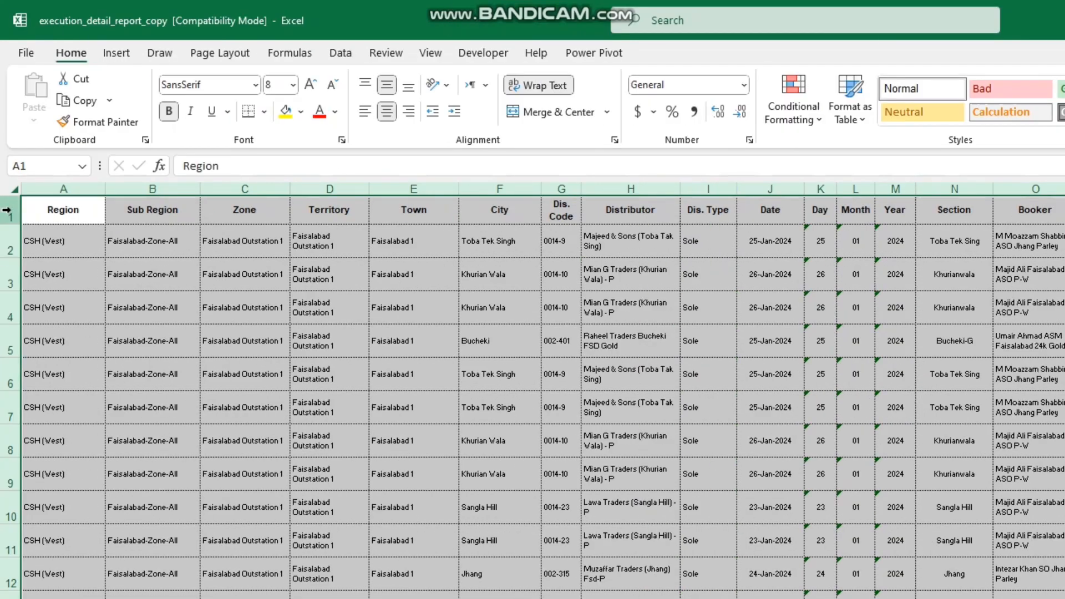
pyautogui.click(28, 205)
pyautogui.click(10, 188)
pyautogui.click(117, 52)
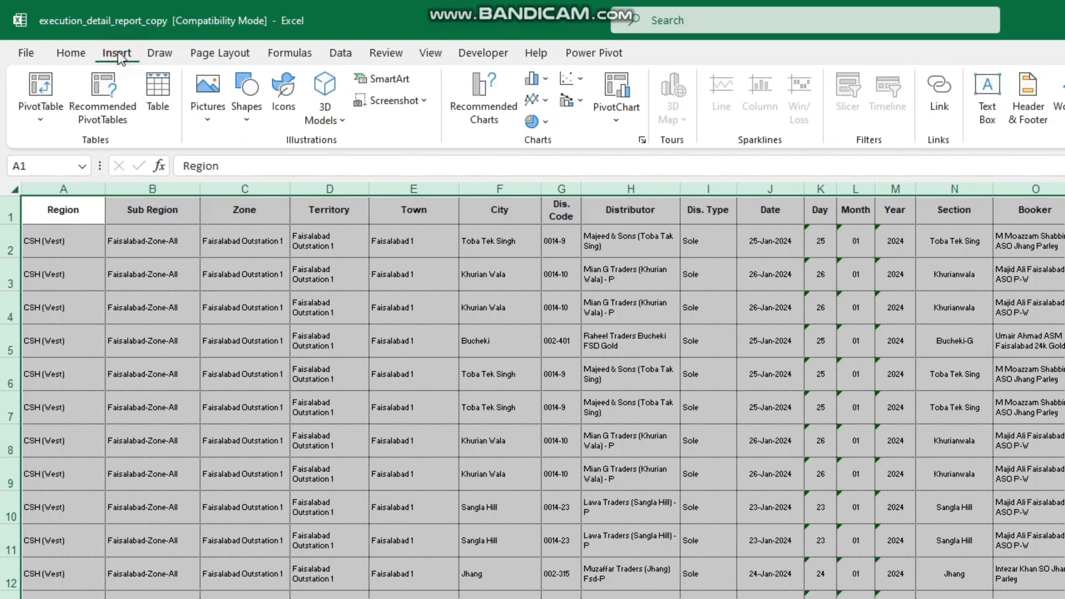
pyautogui.click(37, 86)
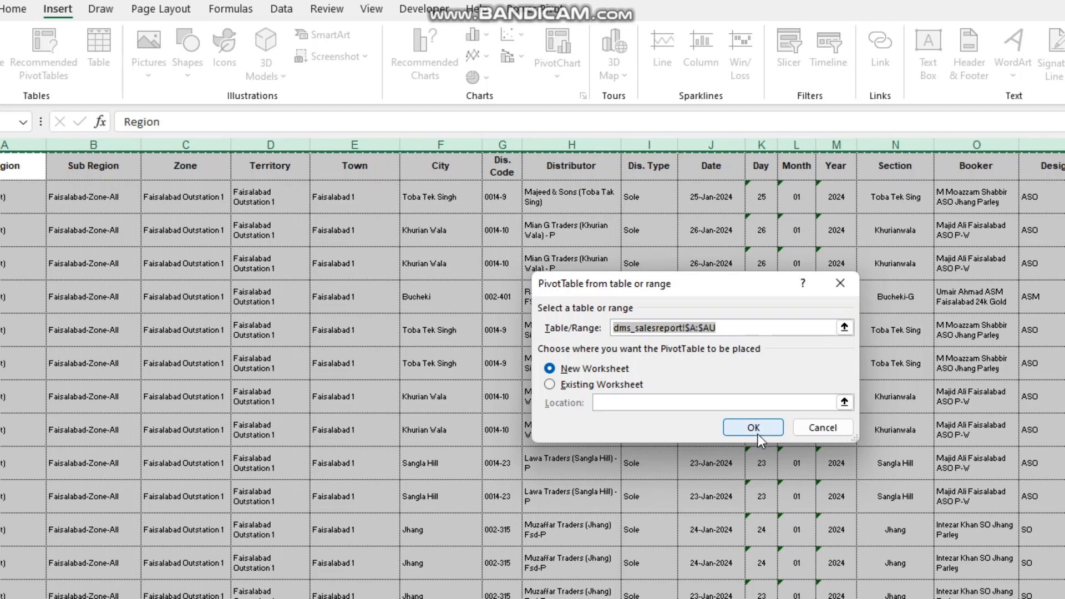
pyautogui.click(758, 433)
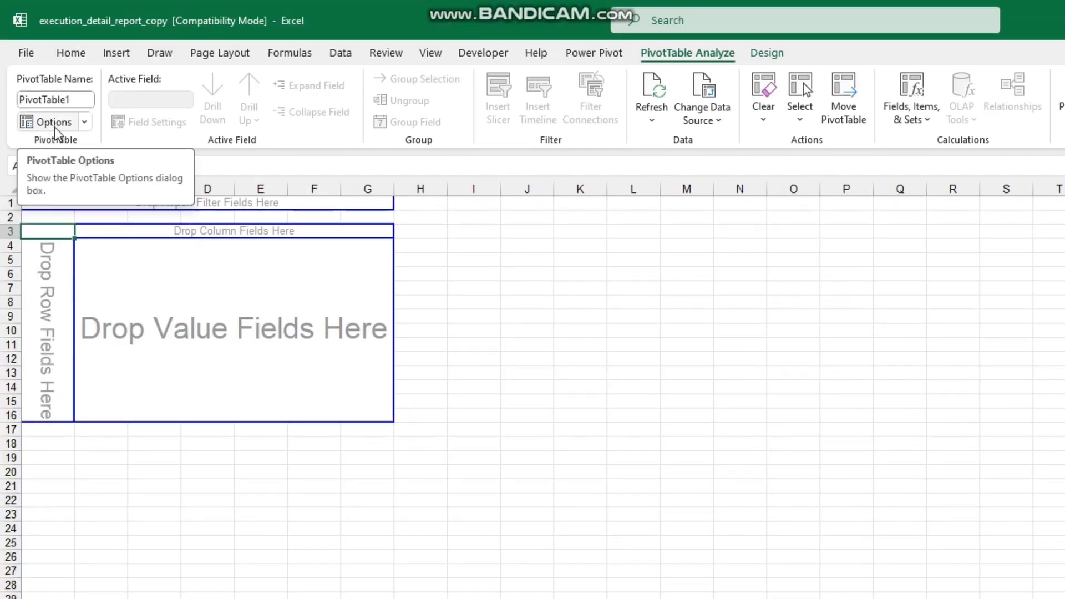
# Step: Turn off the classic PivotTable layout in the PivotTable's display options
pyautogui.click(55, 129)
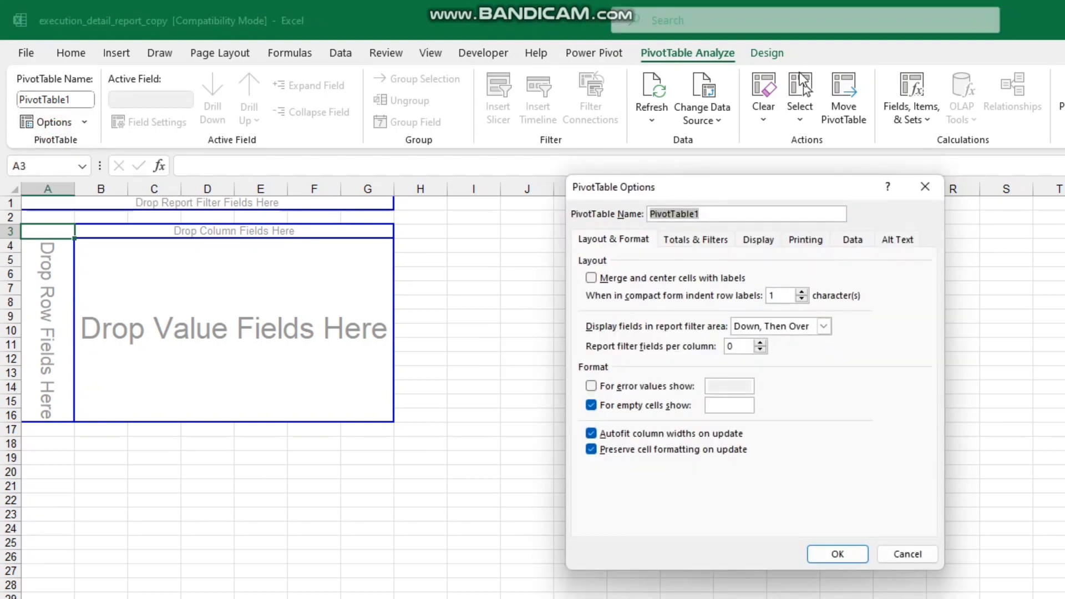
pyautogui.click(760, 241)
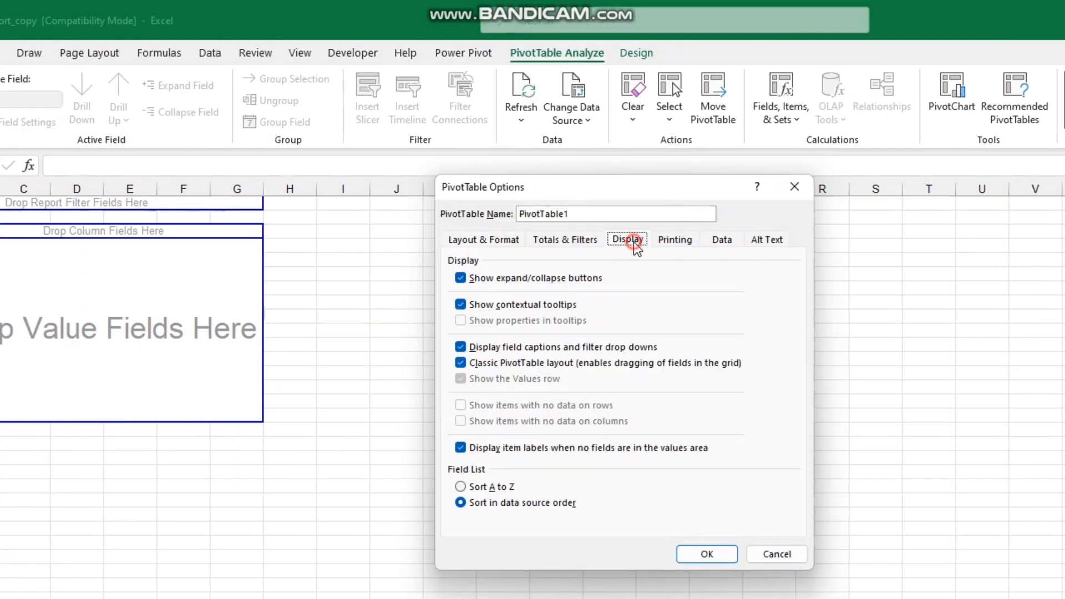
pyautogui.click(502, 364)
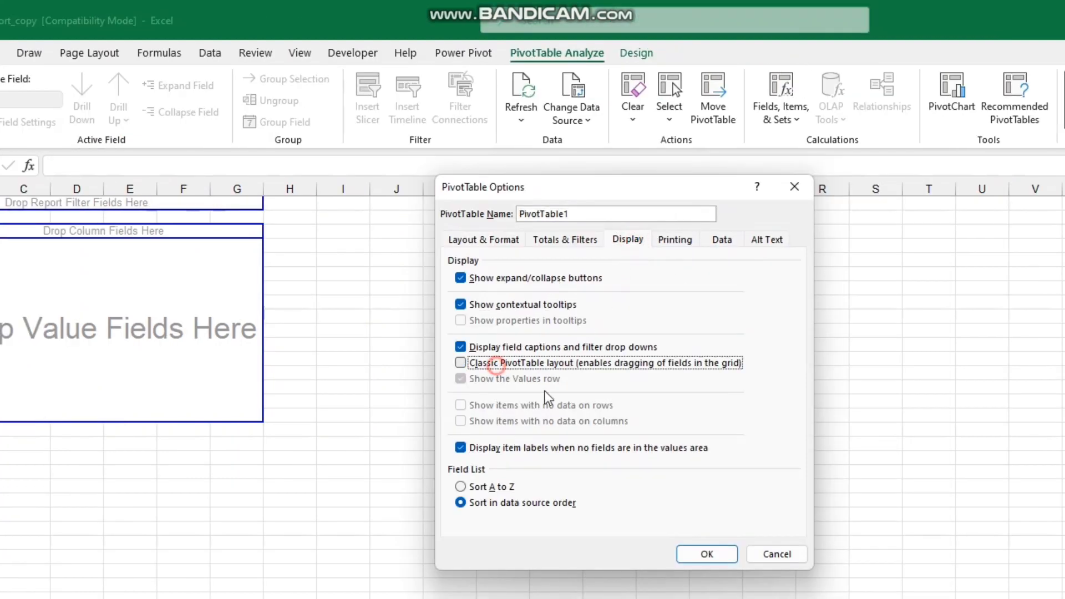
pyautogui.click(706, 554)
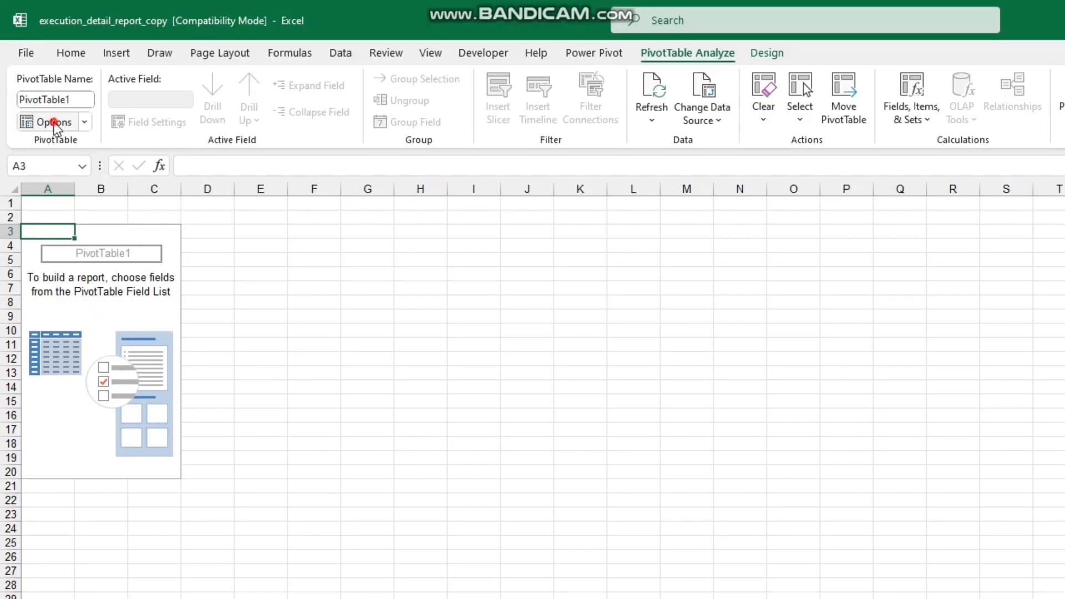
# Step: Enable the classic PivotTable layout, which allows dragging fields in the grid, in the PivotTable's display options
pyautogui.click(54, 47)
pyautogui.click(759, 240)
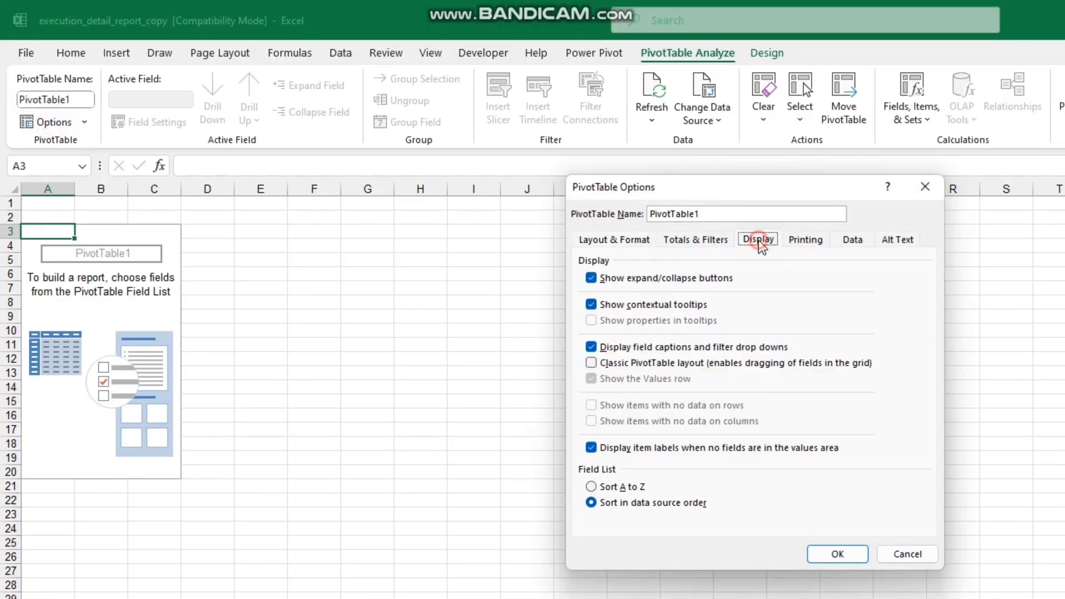
pyautogui.click(622, 365)
pyautogui.click(814, 558)
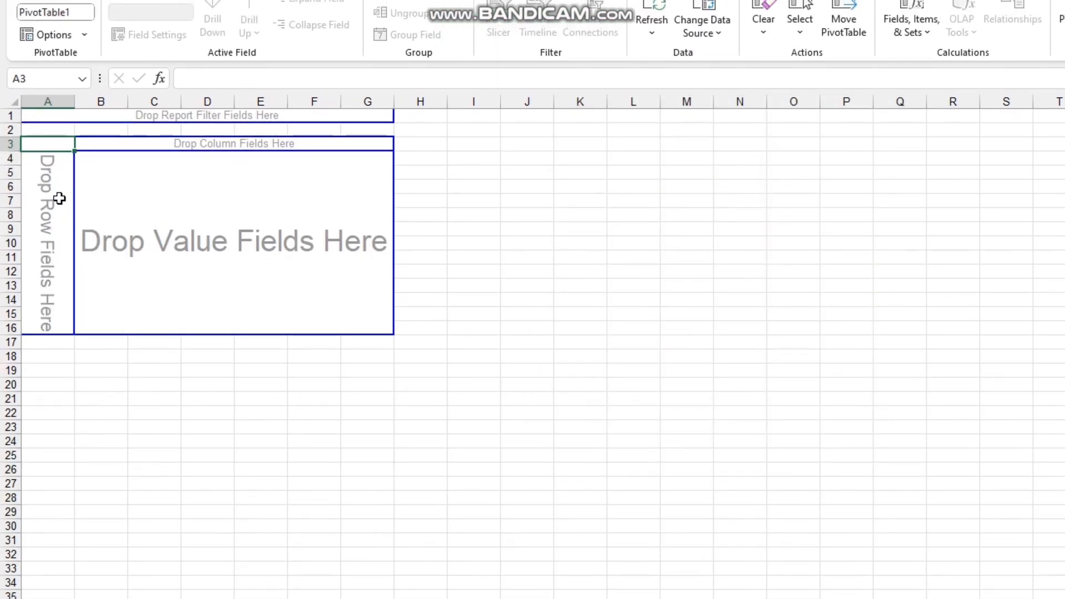
# Step: Set the PivotTable's design to not show subtotals
pyautogui.click(47, 161)
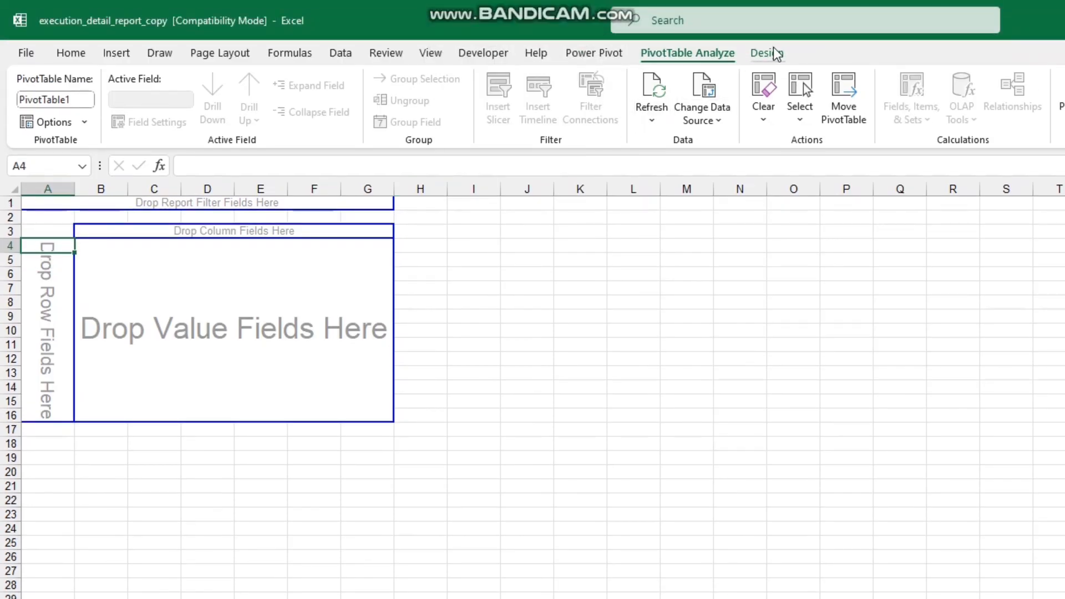
pyautogui.click(767, 53)
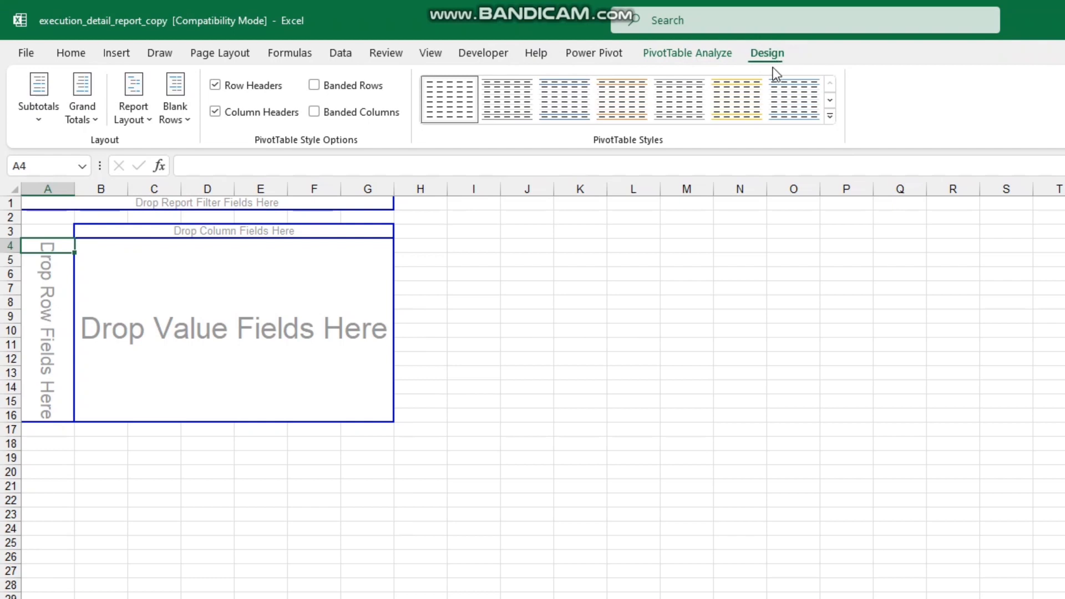
pyautogui.click(41, 121)
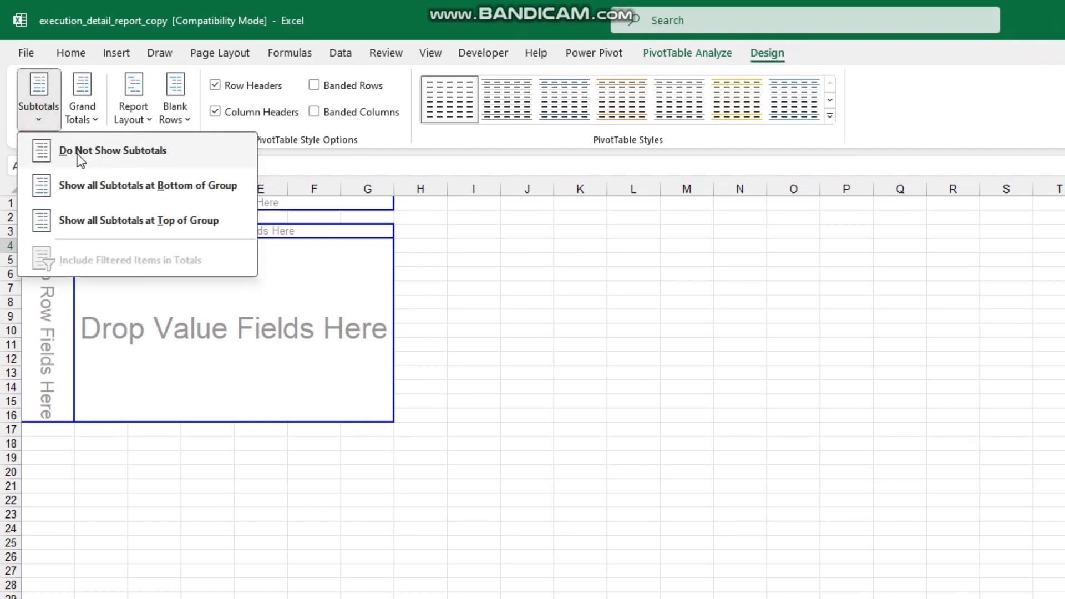
pyautogui.click(135, 155)
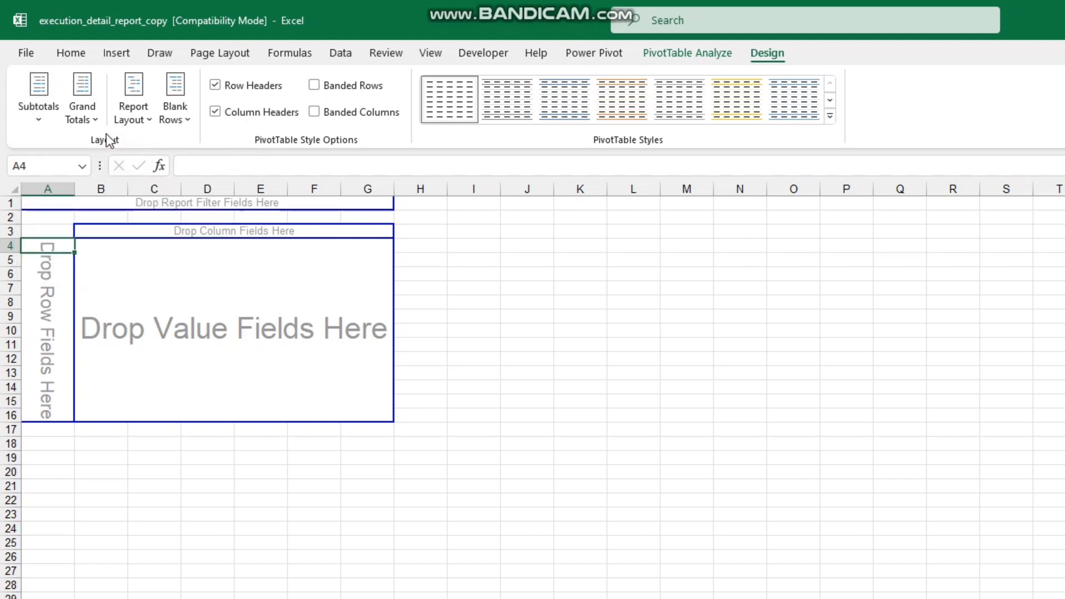
# Step: Set the PivotTable's report layout to repeat all item labels and add the Region field to the rows
pyautogui.click(133, 118)
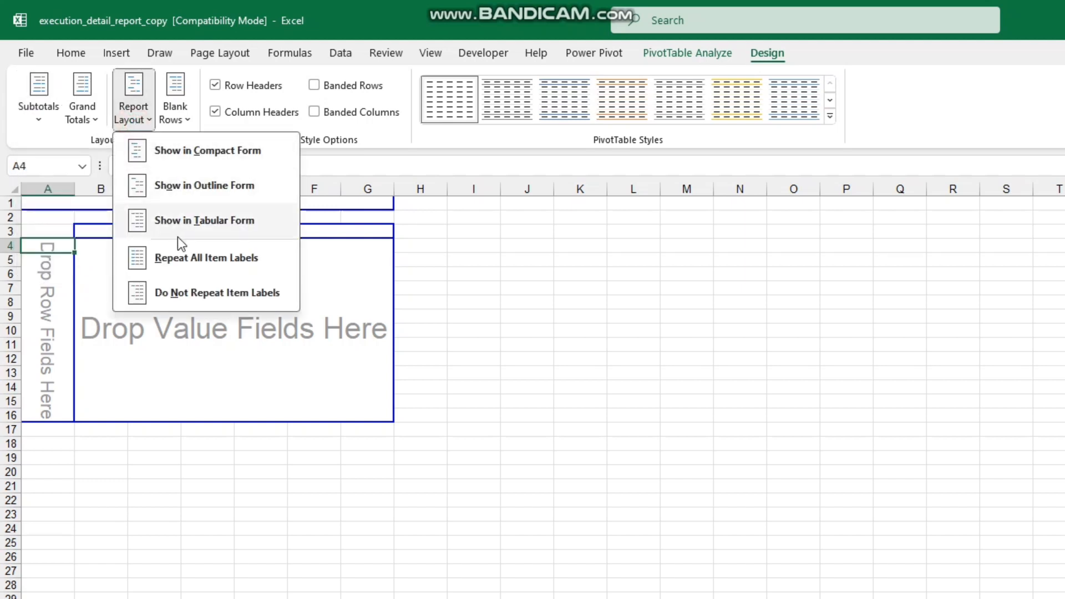
pyautogui.click(214, 262)
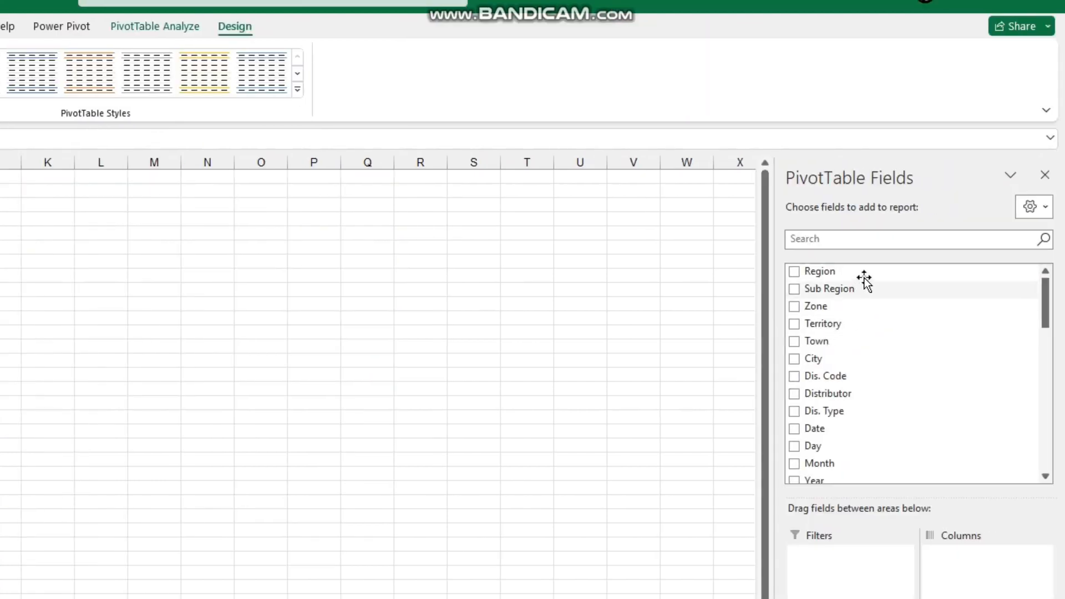
pyautogui.click(868, 270)
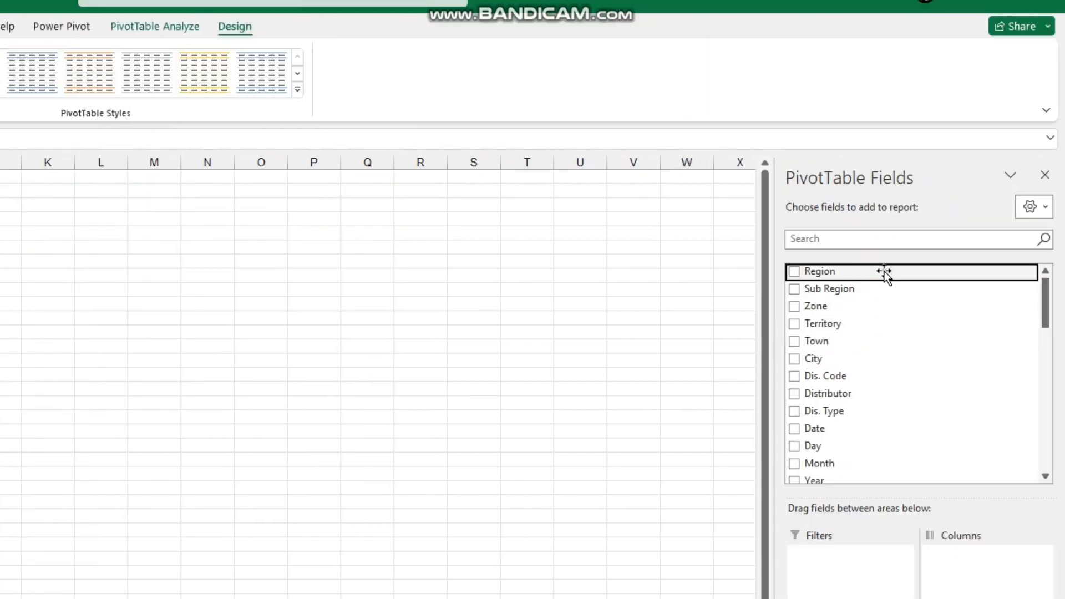
pyautogui.scroll(-5, 875, 333)
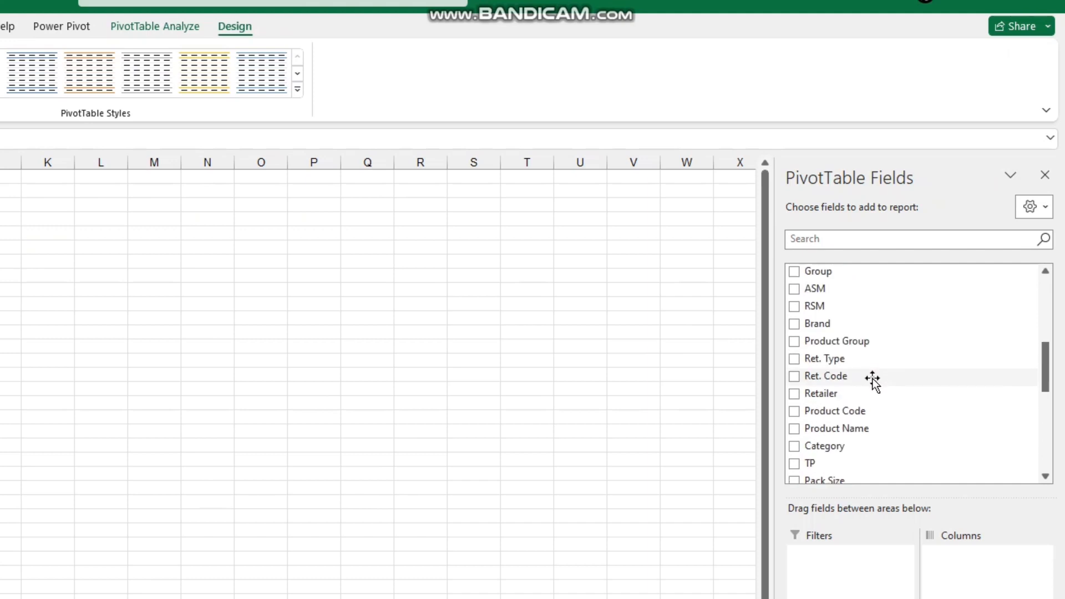
pyautogui.scroll(-2, 872, 379)
pyautogui.scroll(8, 875, 381)
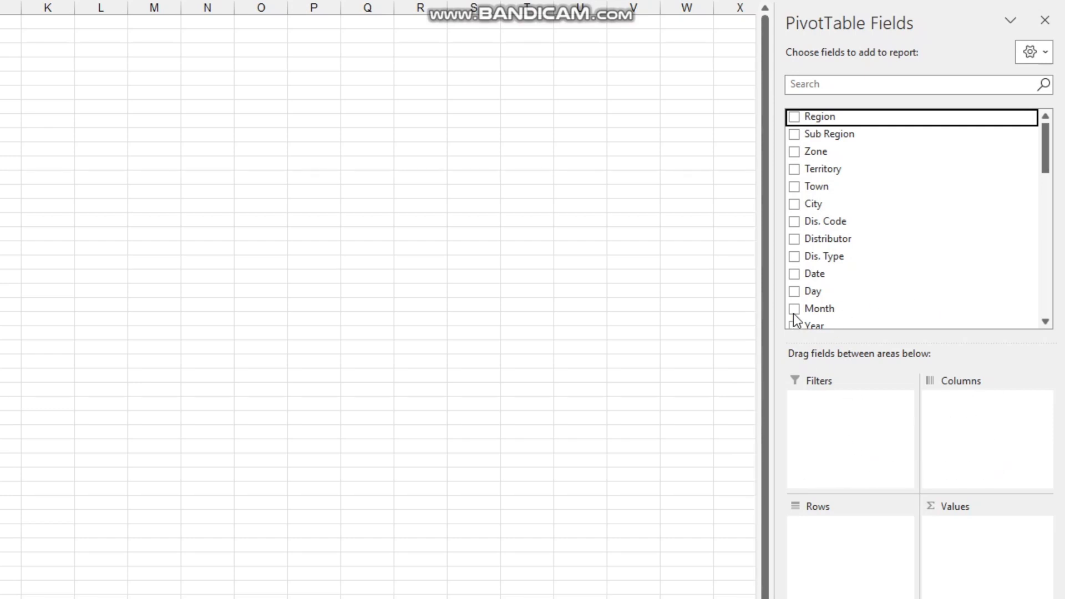
pyautogui.moveTo(820, 118); pyautogui.dragTo(862, 540)
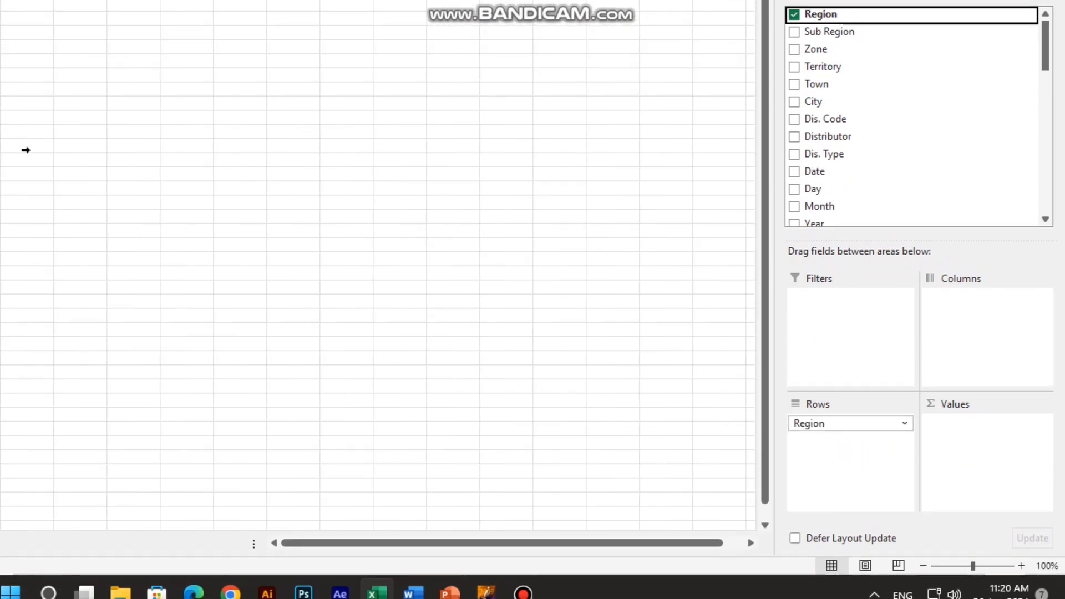
# Step: Exclude the (blank) item from the Region rows and add Sub Region as the second row field
pyautogui.click(99, 151)
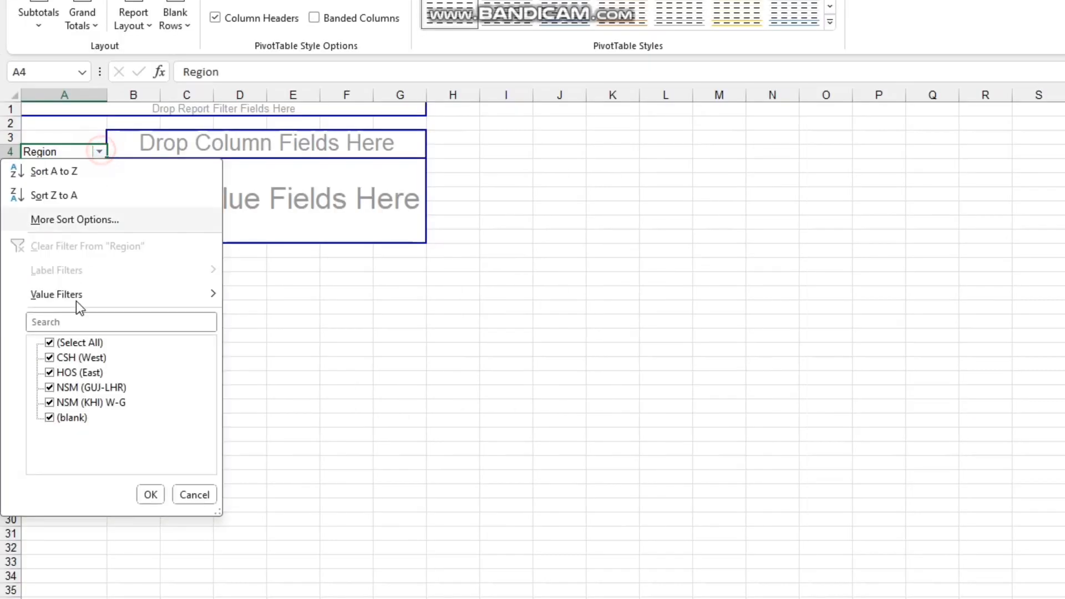
pyautogui.click(61, 417)
pyautogui.click(150, 496)
pyautogui.click(150, 438)
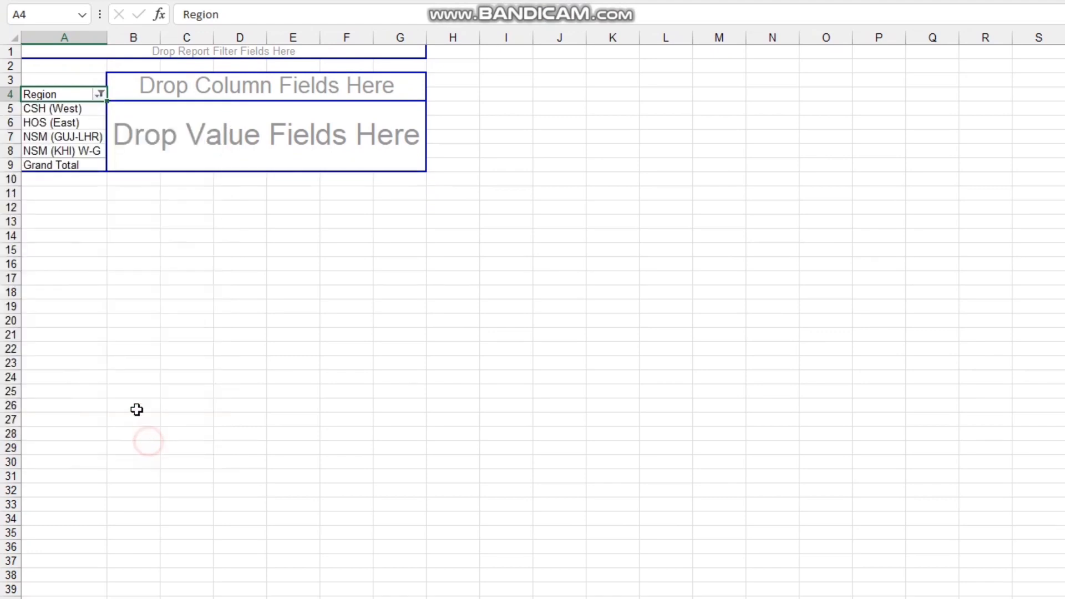
pyautogui.click(74, 108)
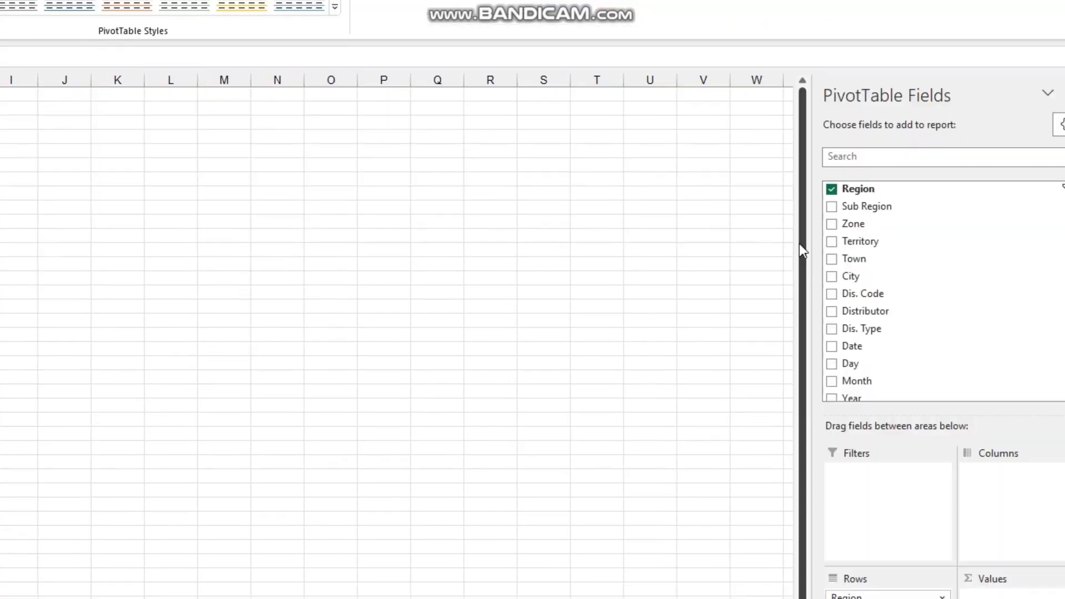
pyautogui.moveTo(856, 206); pyautogui.dragTo(831, 454)
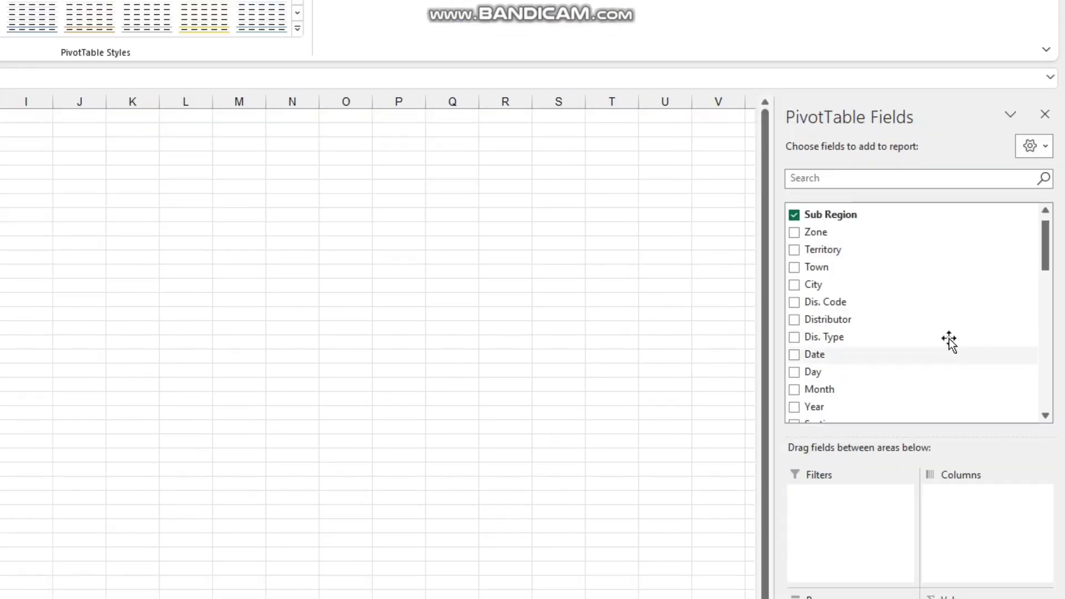
# Step: Try the City field in the rows below Sub Region and take it out again
pyautogui.scroll(1, 937, 311)
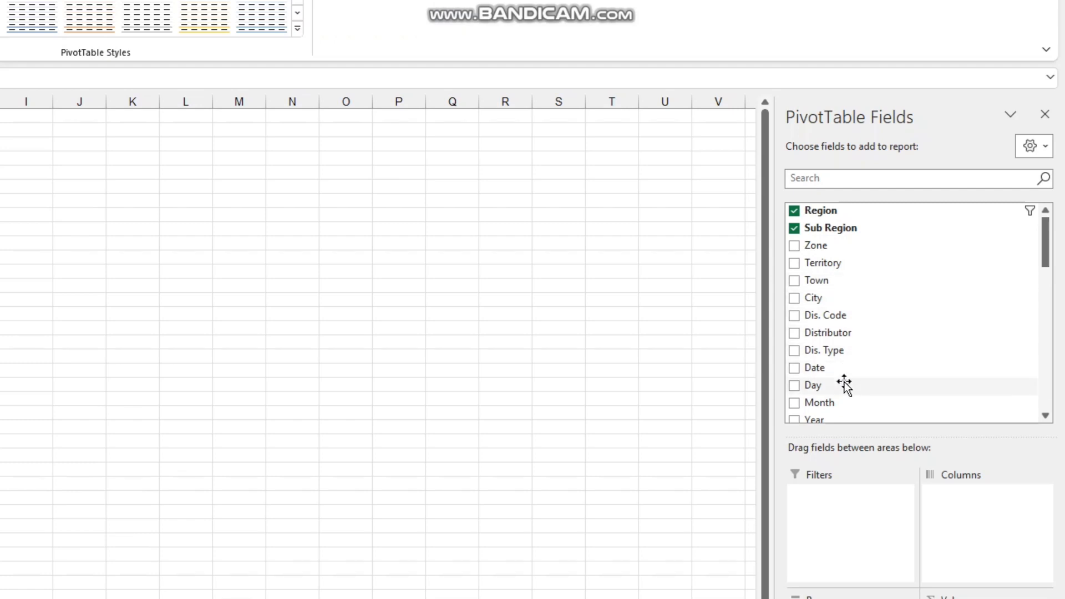
pyautogui.scroll(-1, 844, 385)
pyautogui.scroll(-2, 844, 385)
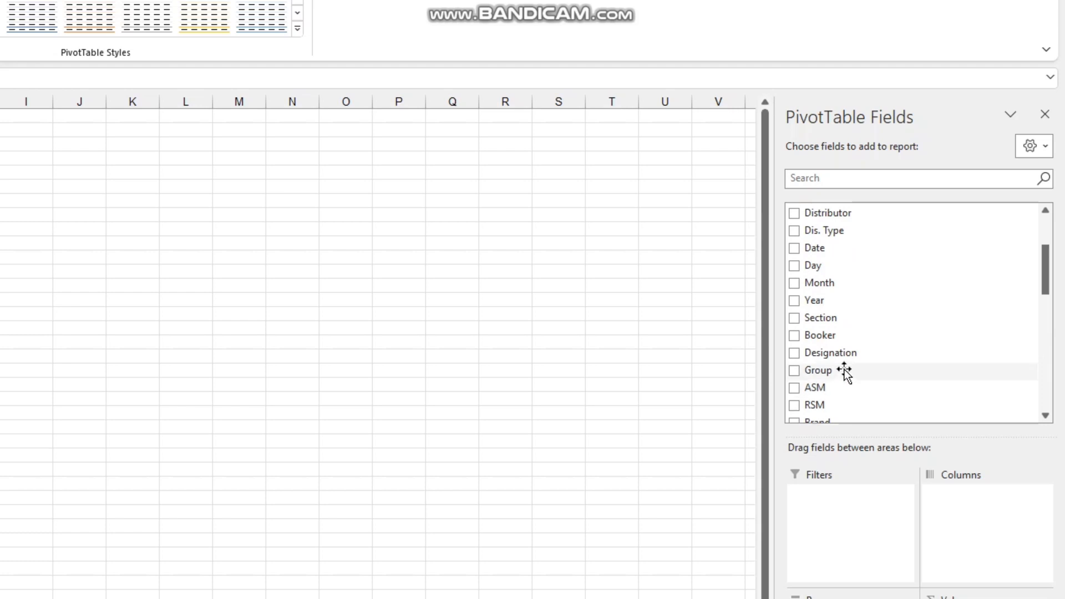
pyautogui.scroll(3, 844, 349)
pyautogui.scroll(-1, 854, 330)
pyautogui.moveTo(832, 258); pyautogui.dragTo(854, 598)
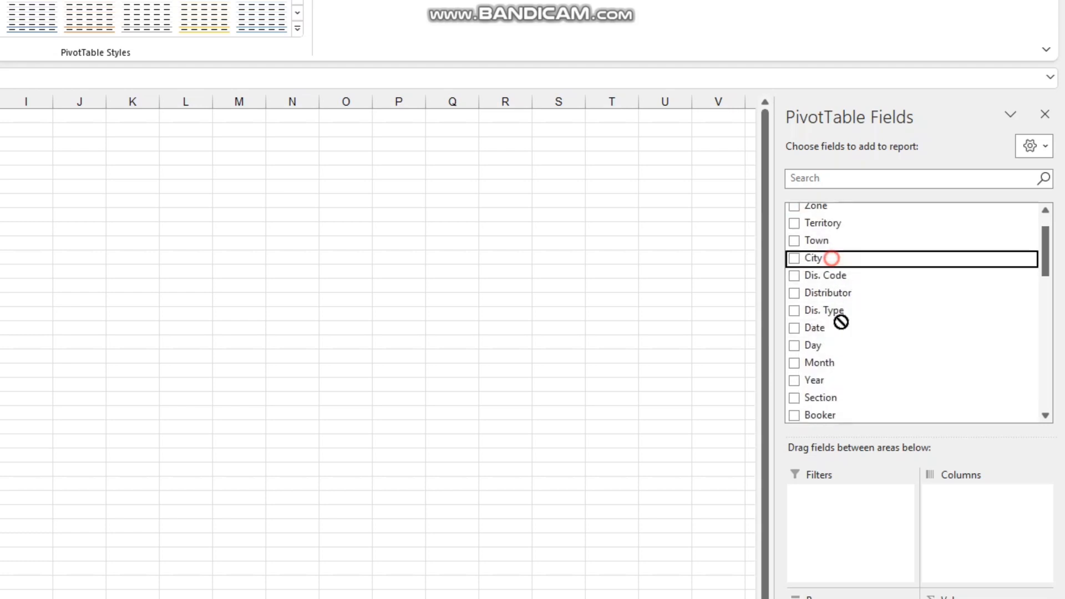
pyautogui.moveTo(854, 472); pyautogui.dragTo(854, 472)
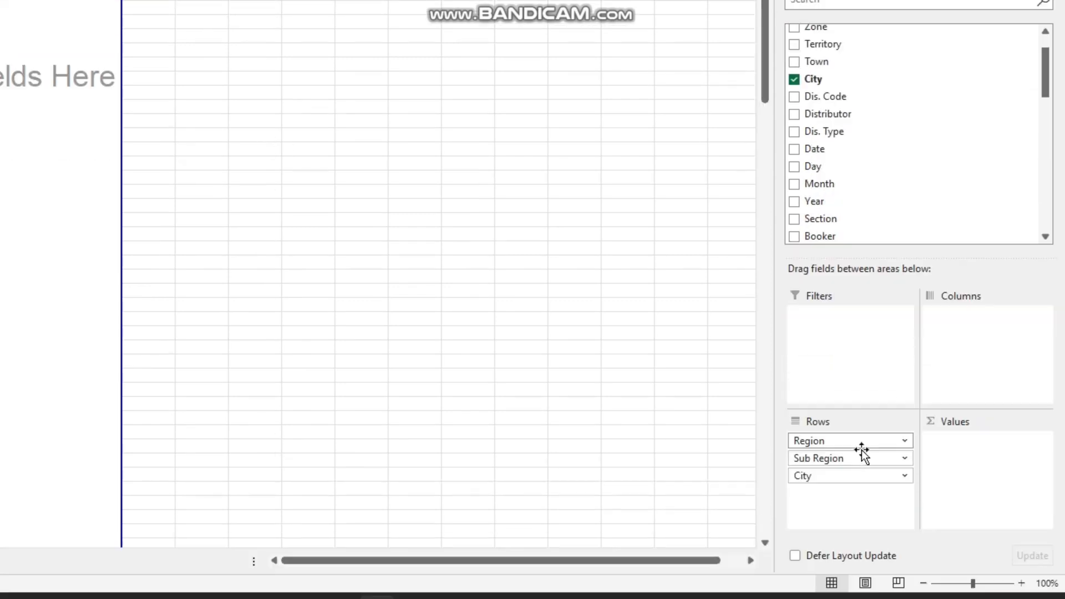
pyautogui.moveTo(857, 442); pyautogui.dragTo(847, 81)
# Step: Add the Distributor field to the rows below Sub Region and look over the resulting list
pyautogui.moveTo(849, 191); pyautogui.dragTo(847, 526)
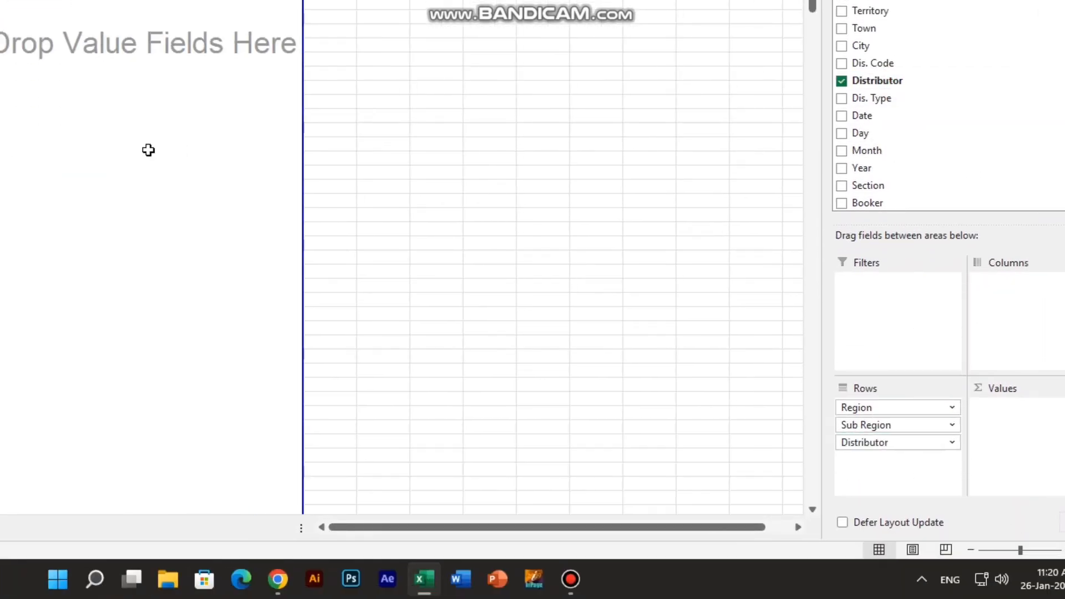
pyautogui.scroll(-4, 302, 423)
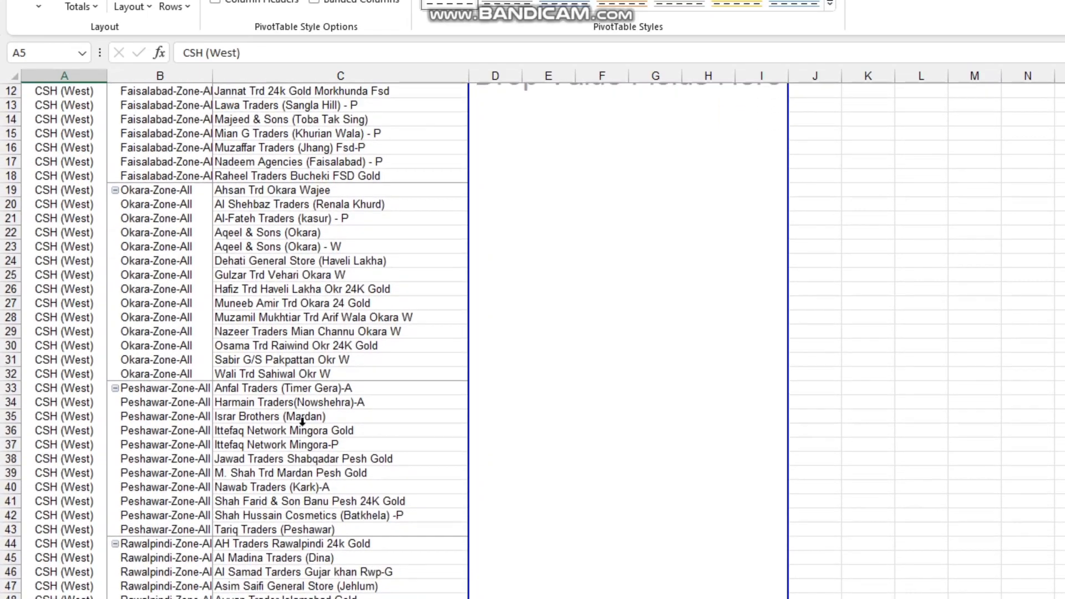
pyautogui.scroll(4, 301, 423)
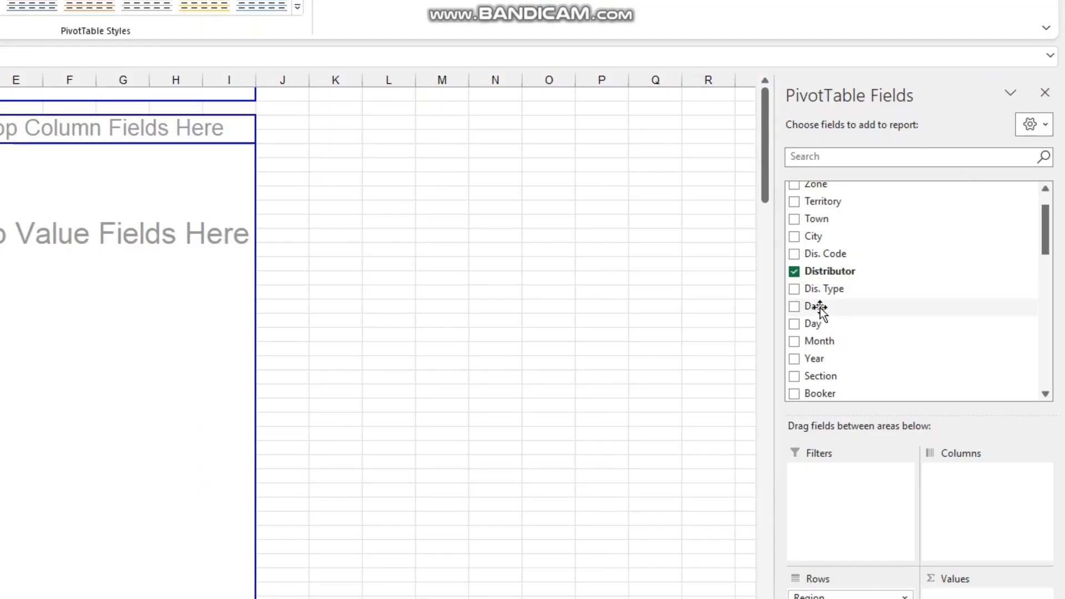
# Step: Add the Section field to the rows below Distributor and look over the section entries
pyautogui.scroll(-1, 863, 295)
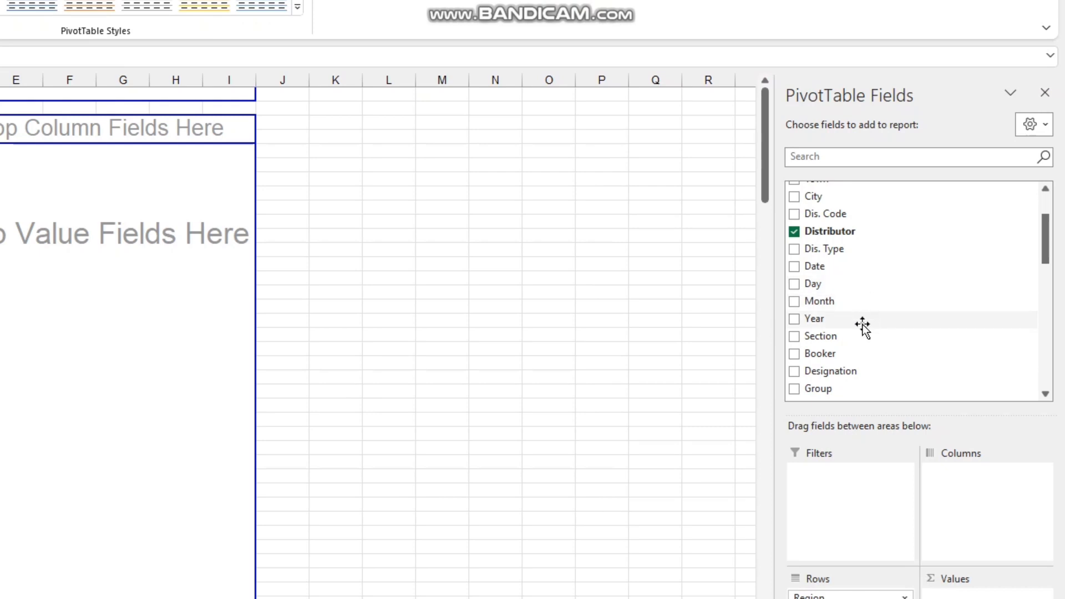
pyautogui.moveTo(846, 337); pyautogui.dragTo(877, 598)
pyautogui.moveTo(877, 483); pyautogui.dragTo(877, 483)
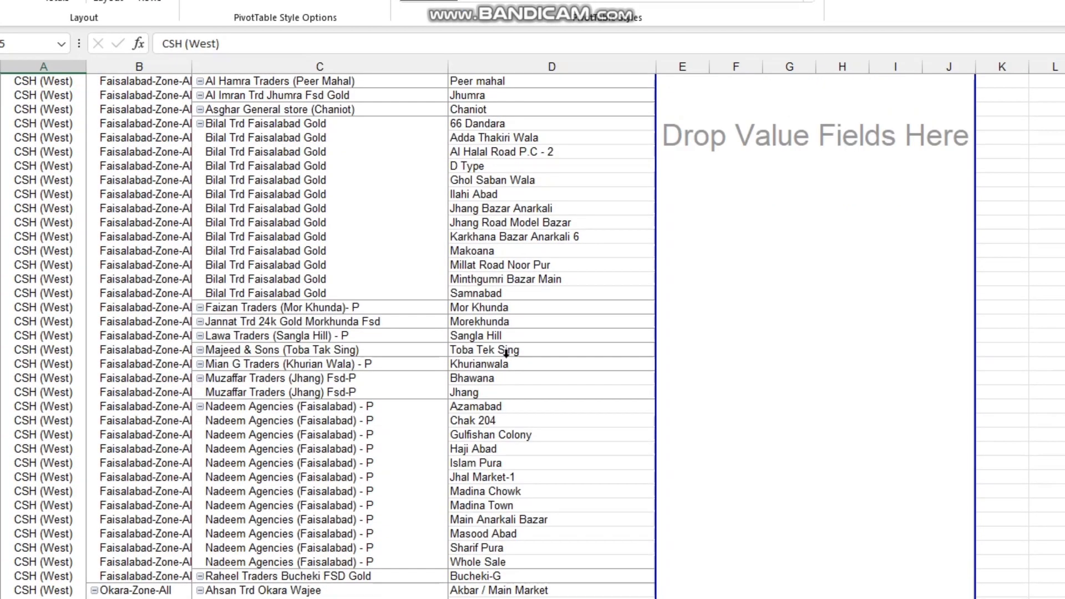
pyautogui.scroll(2, 511, 349)
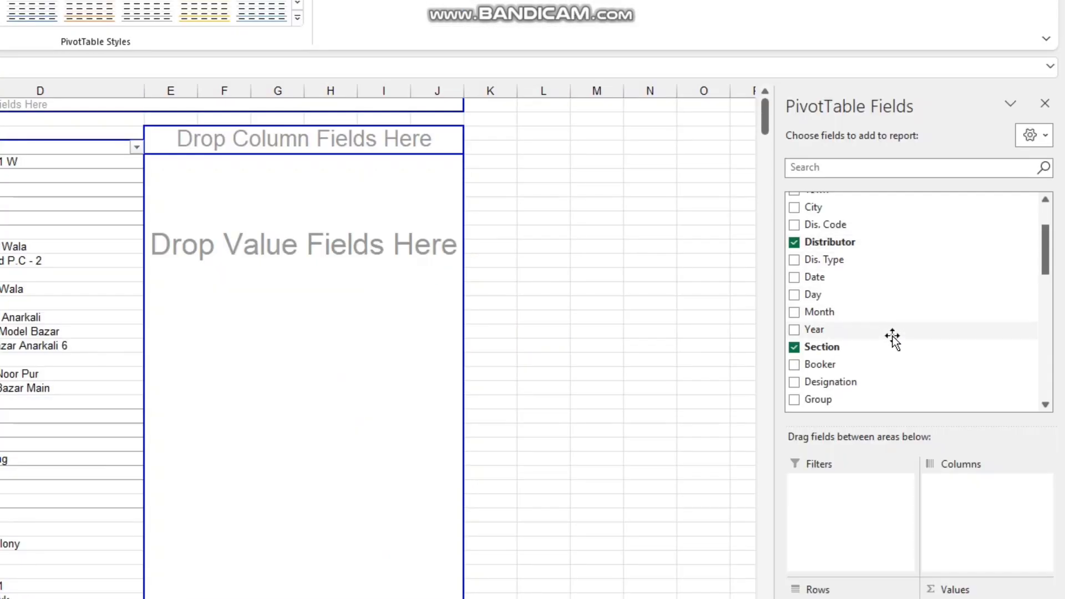
# Step: Try the Booker field in the rows between Distributor and Section and take it out again
pyautogui.scroll(-2, 891, 340)
pyautogui.moveTo(834, 293); pyautogui.dragTo(847, 598)
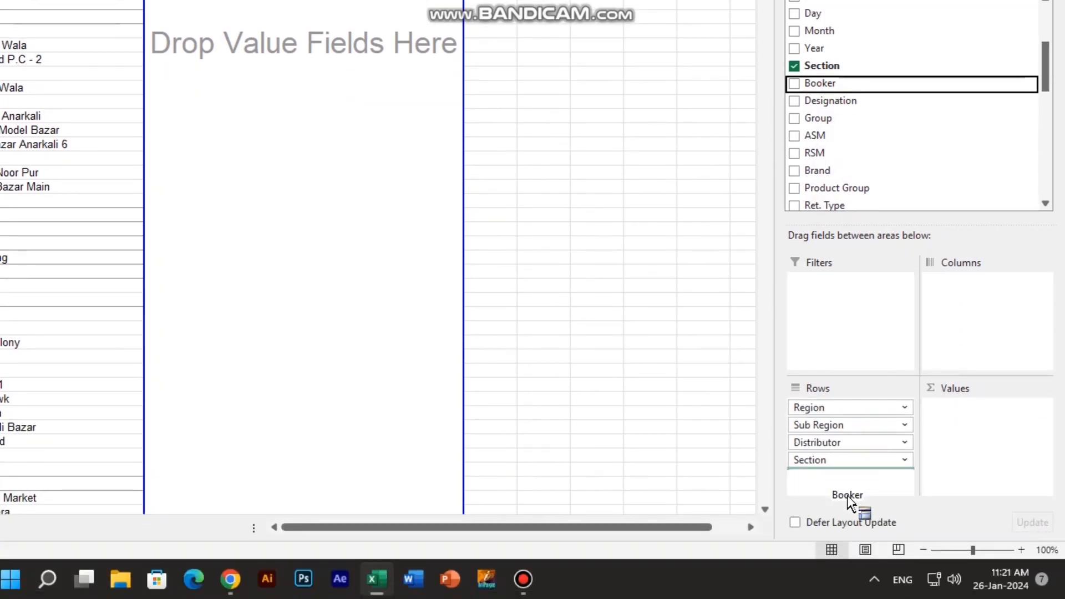
pyautogui.moveTo(847, 497); pyautogui.dragTo(846, 458)
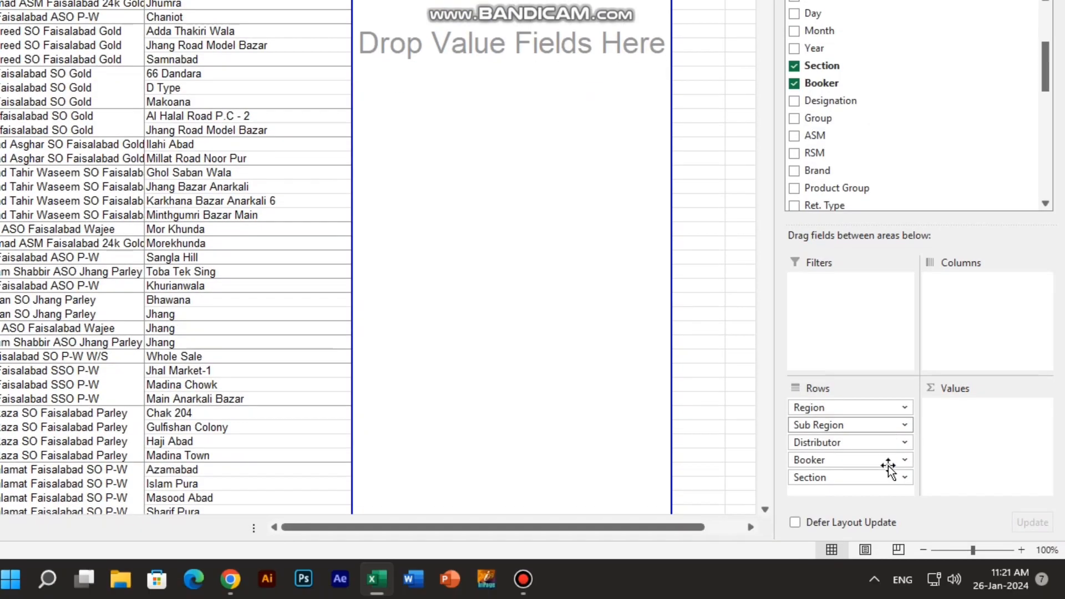
pyautogui.moveTo(854, 460); pyautogui.dragTo(829, 155)
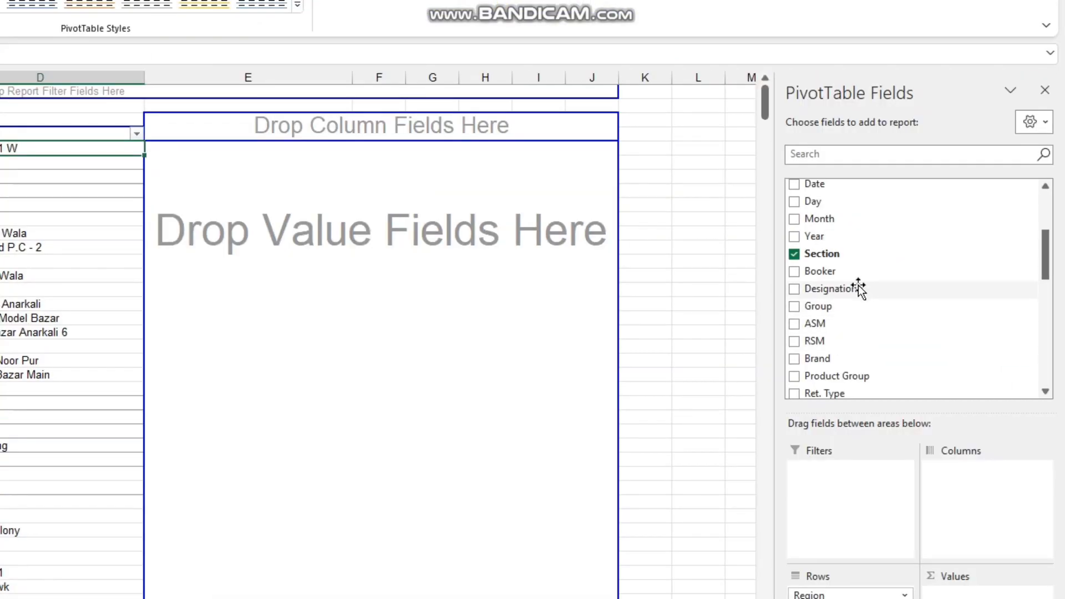
# Step: Add Brand as a report filter and limit it to multiple items, 24k Gold Gleam and Parley Regular
pyautogui.scroll(-2, 858, 287)
pyautogui.moveTo(840, 320); pyautogui.dragTo(843, 516)
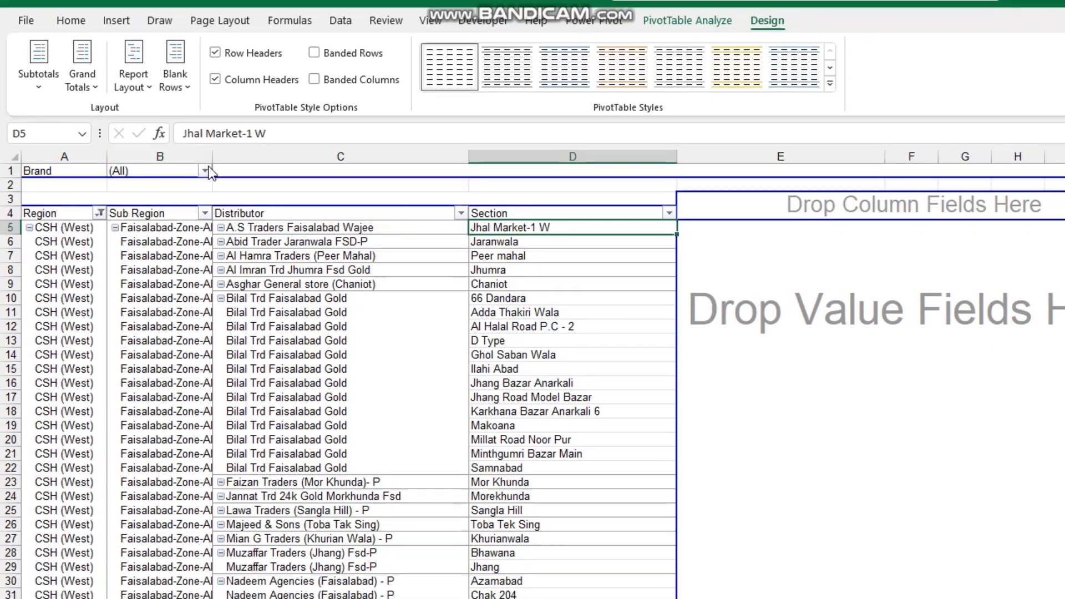
pyautogui.click(204, 203)
pyautogui.press('Escape')
pyautogui.click(205, 171)
pyautogui.click(20, 356)
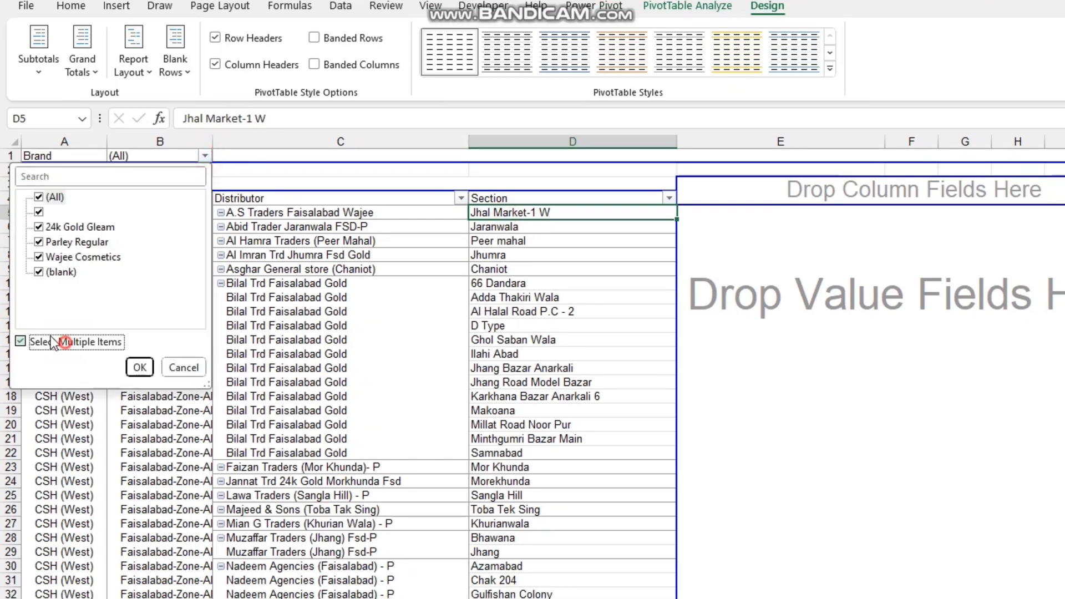
pyautogui.click(39, 212)
pyautogui.click(39, 239)
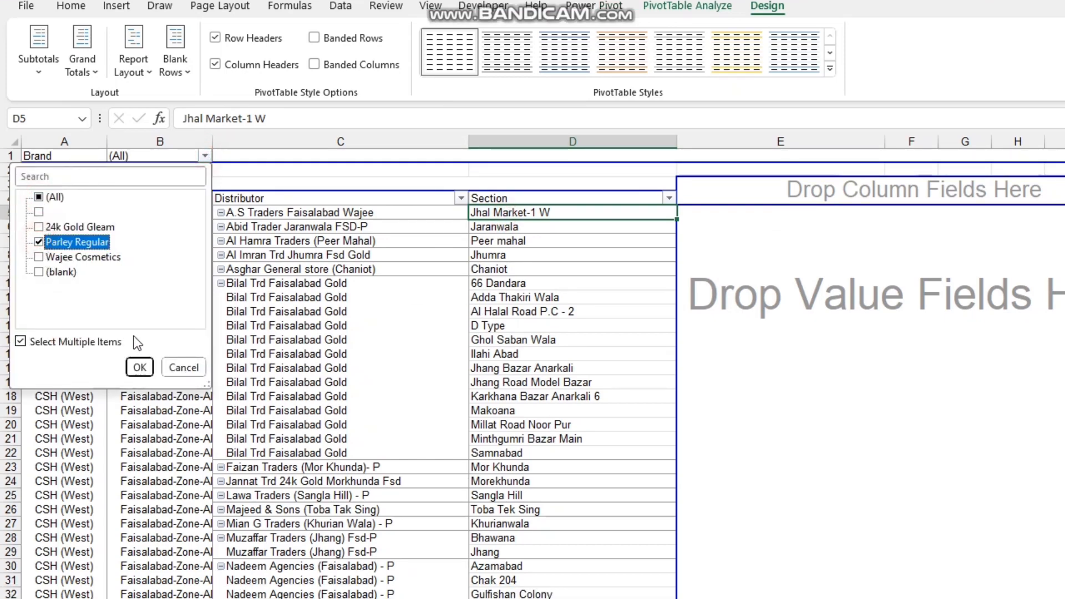
pyautogui.click(38, 225)
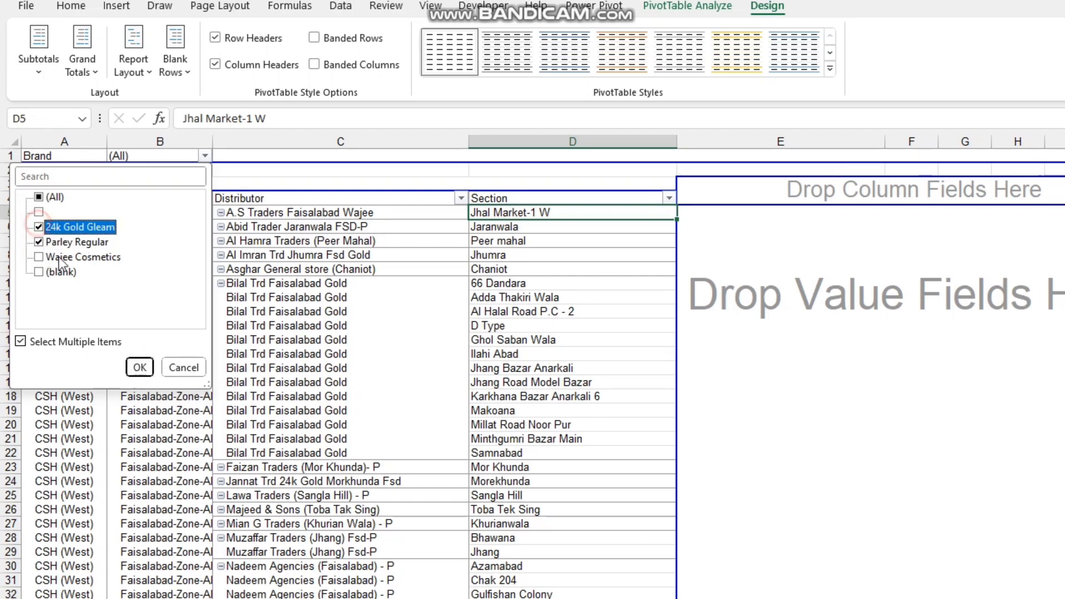
pyautogui.click(141, 369)
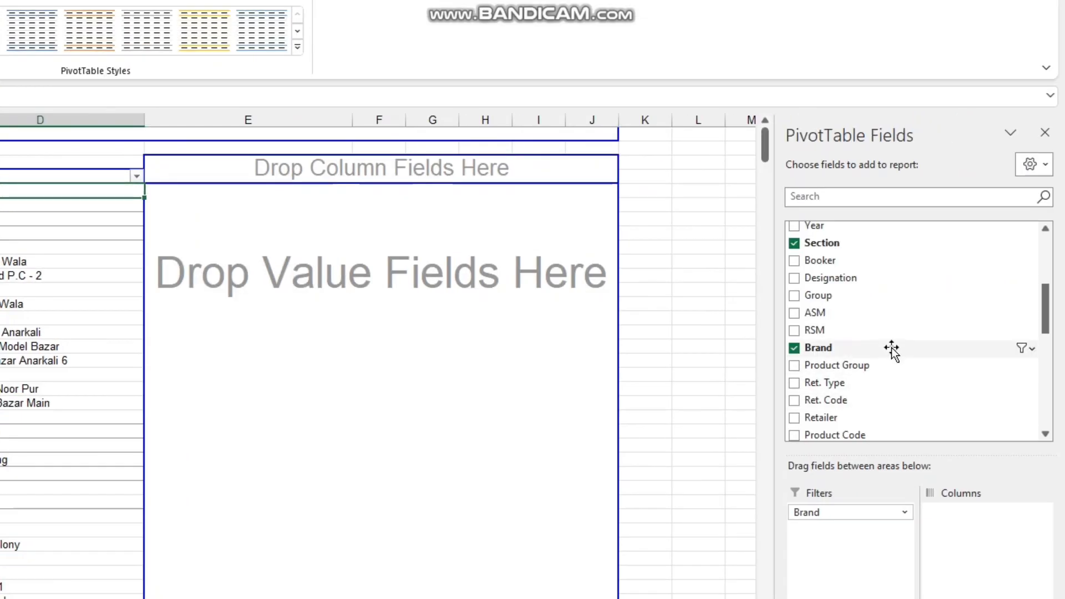
# Step: Add the Description field to the PivotTable's columns
pyautogui.scroll(-3, 896, 348)
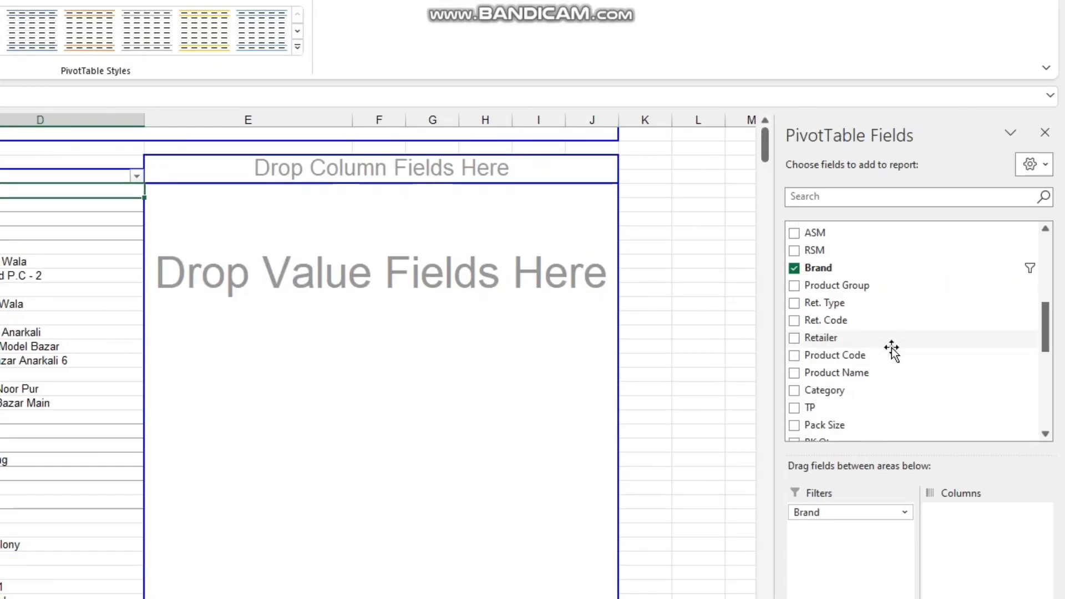
pyautogui.scroll(-3, 891, 349)
pyautogui.scroll(-4, 891, 349)
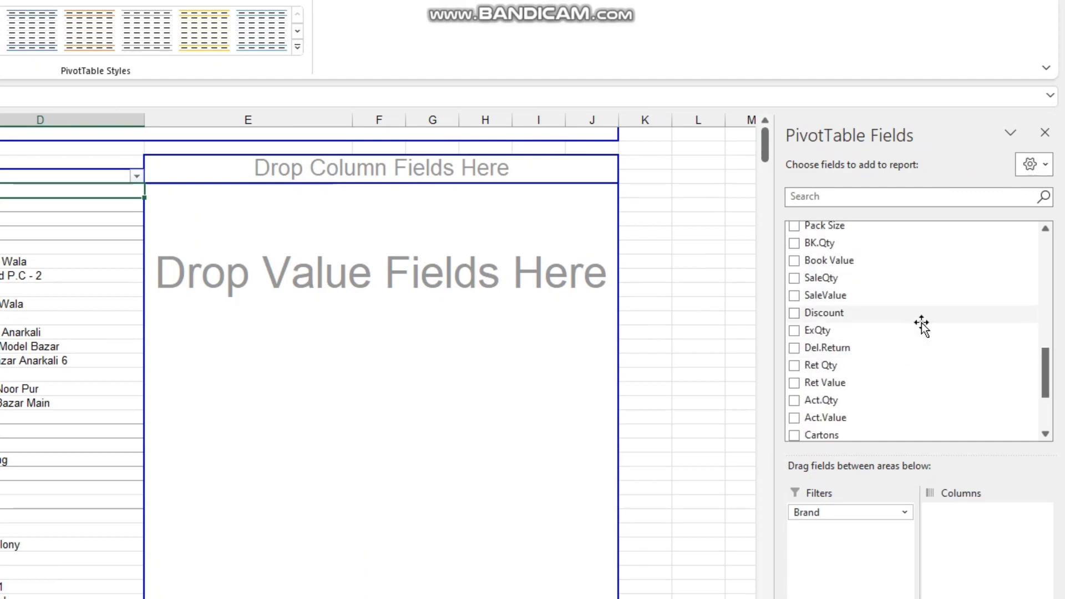
pyautogui.scroll(-5, 882, 355)
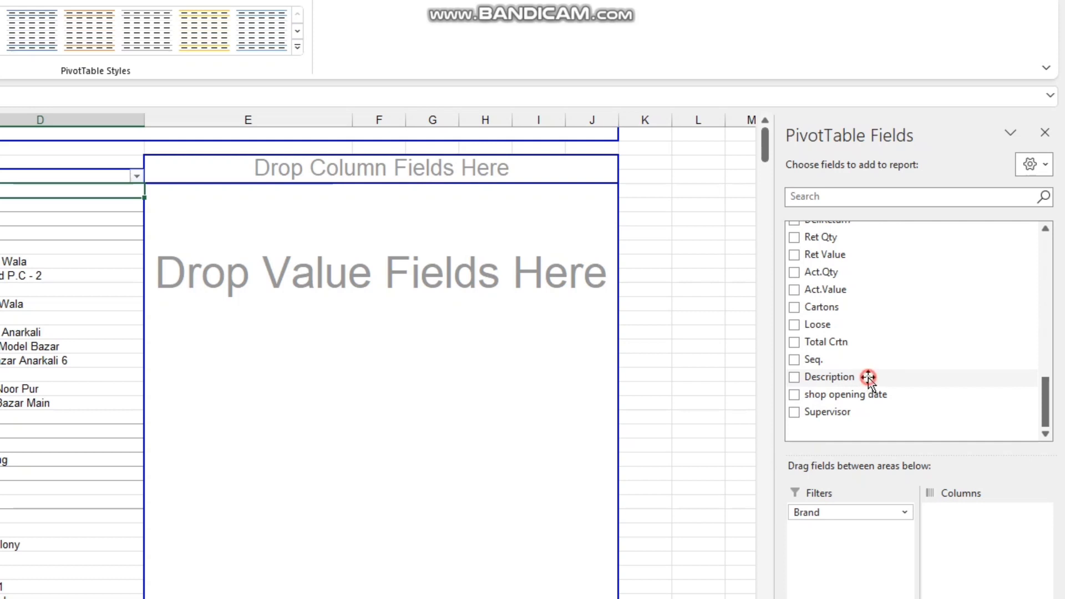
pyautogui.moveTo(867, 377); pyautogui.dragTo(983, 545)
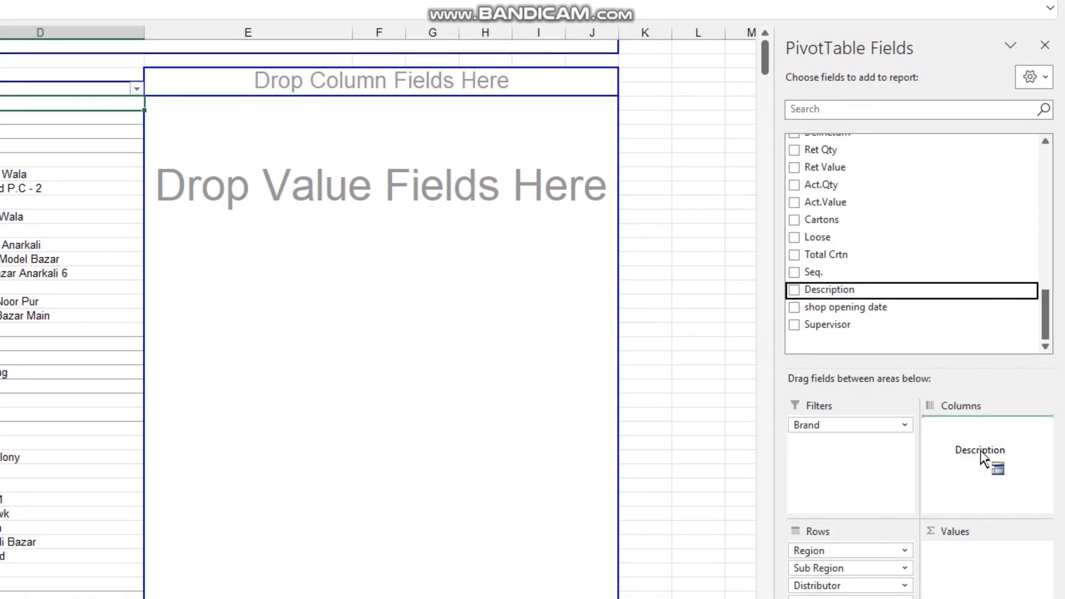
pyautogui.moveTo(981, 452); pyautogui.dragTo(983, 454)
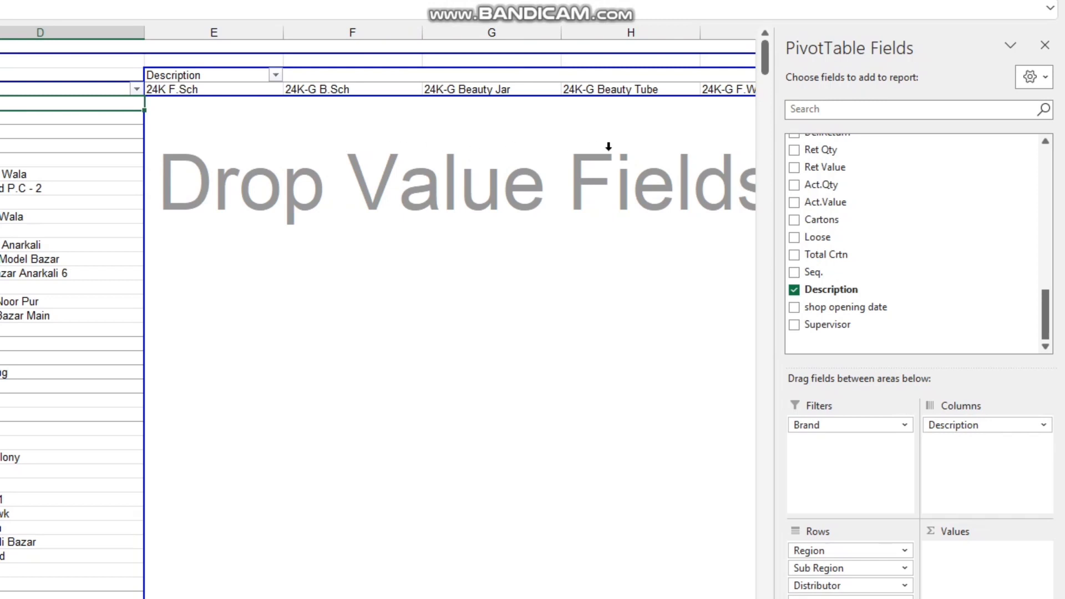
# Step: Try the Product Name field in the columns below Description, look over the product names, and take the field out again
pyautogui.click(275, 75)
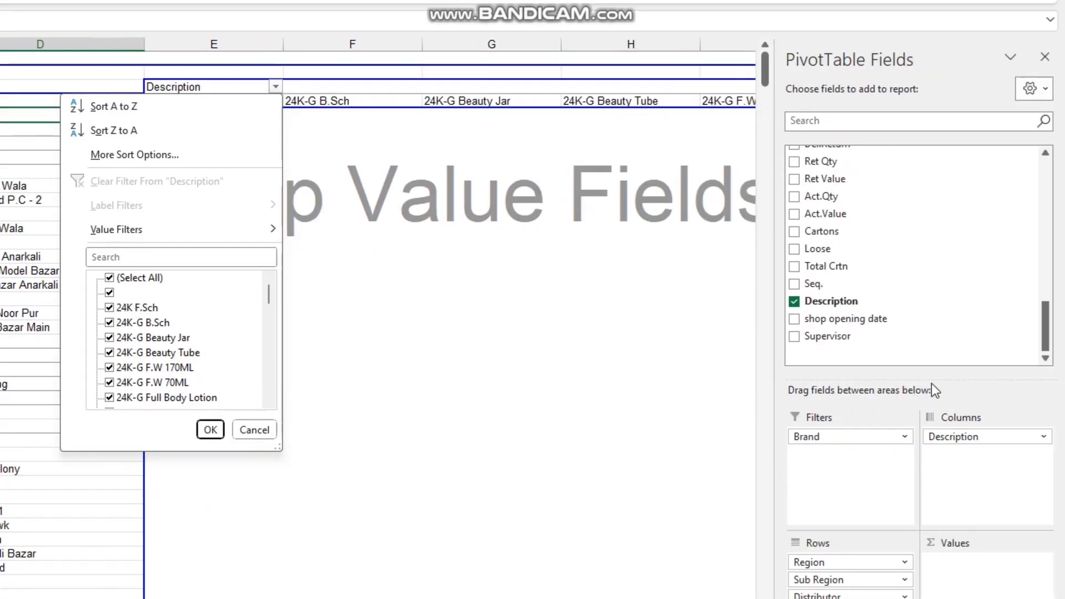
pyautogui.click(994, 387)
pyautogui.scroll(5, 904, 286)
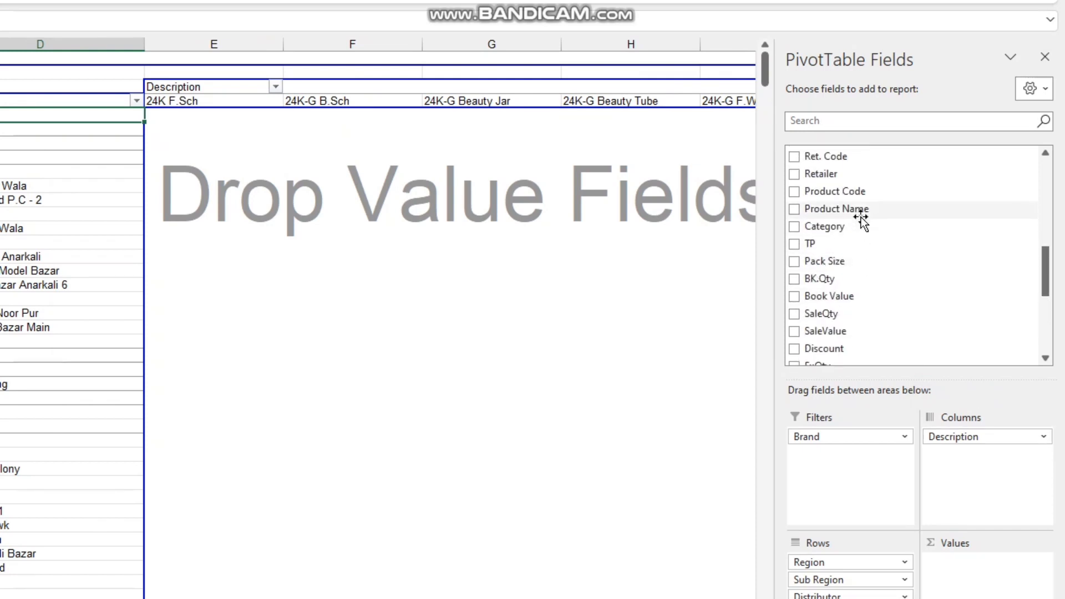
pyautogui.moveTo(862, 209); pyautogui.dragTo(949, 460)
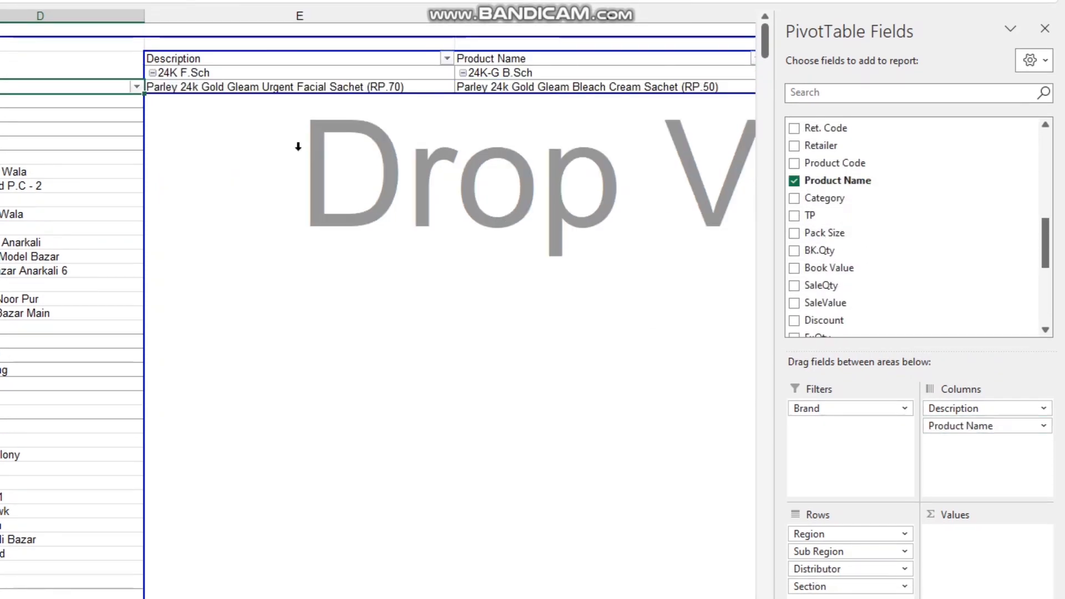
pyautogui.click(303, 80)
pyautogui.click(307, 155)
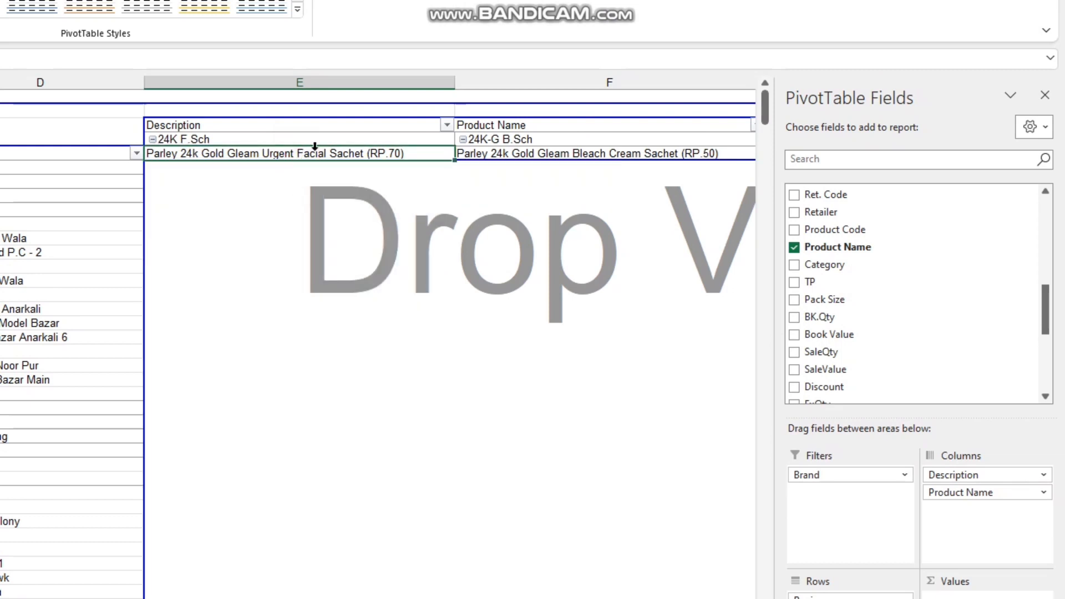
pyautogui.click(533, 155)
pyautogui.click(710, 158)
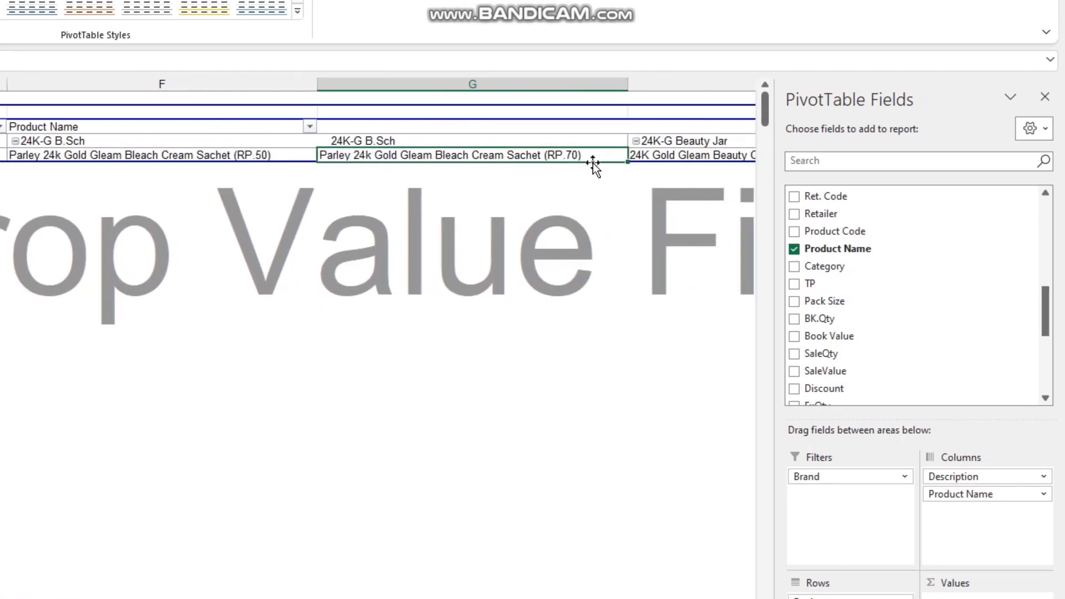
pyautogui.press('Left')
pyautogui.press('Left')
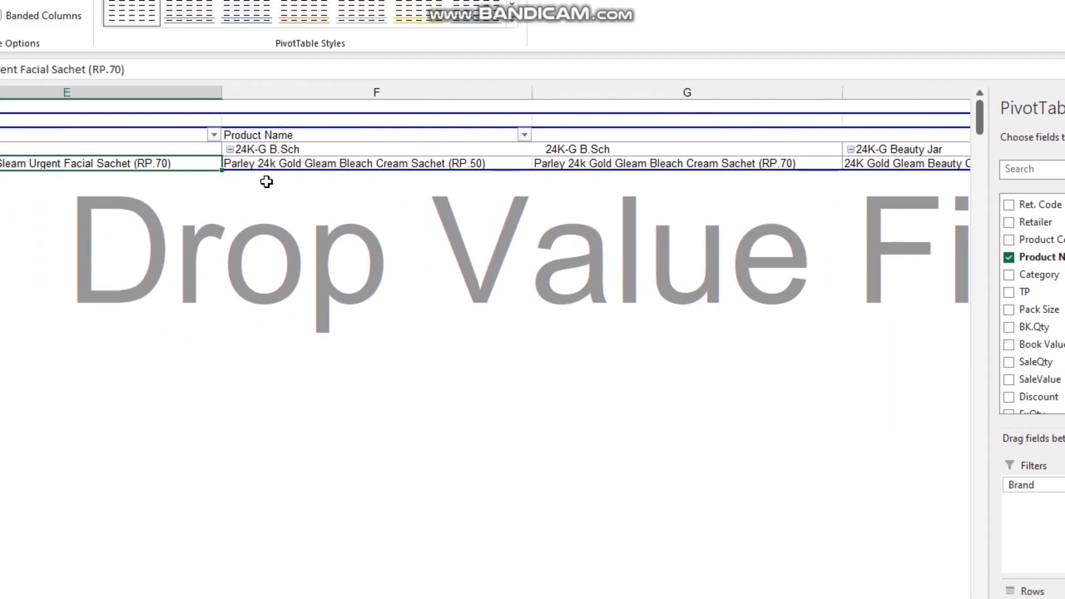
pyautogui.press('Right')
pyautogui.press('Right')
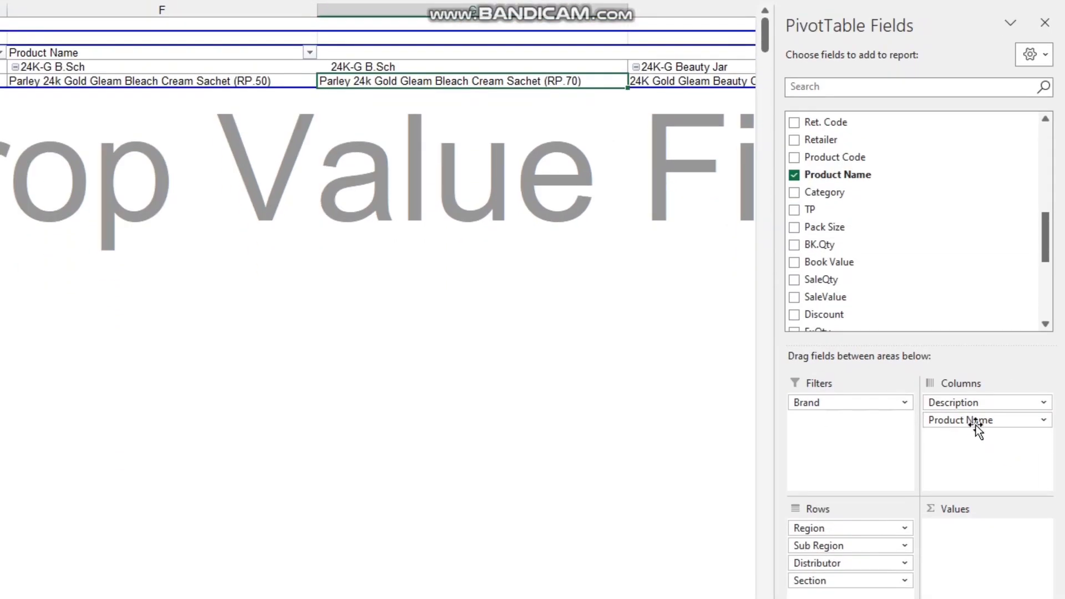
pyautogui.moveTo(976, 425); pyautogui.dragTo(922, 219)
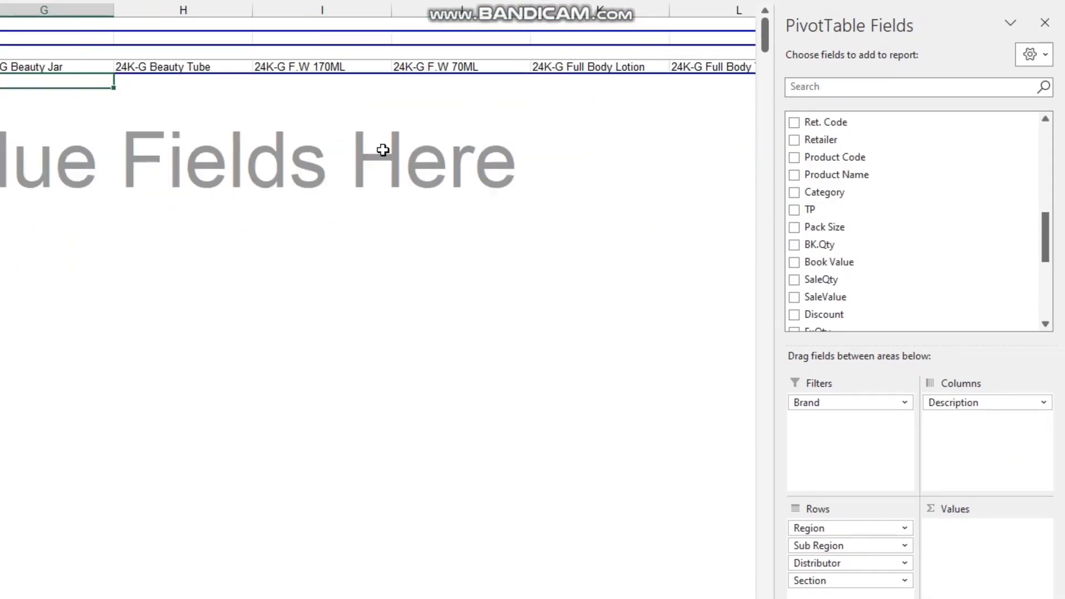
# Step: Search the Description filter for nom and limit it to NOM Soap 130gm, NOM Soap 90gm, P-NOM Jar and P-NOM Tube
pyautogui.click(343, 148)
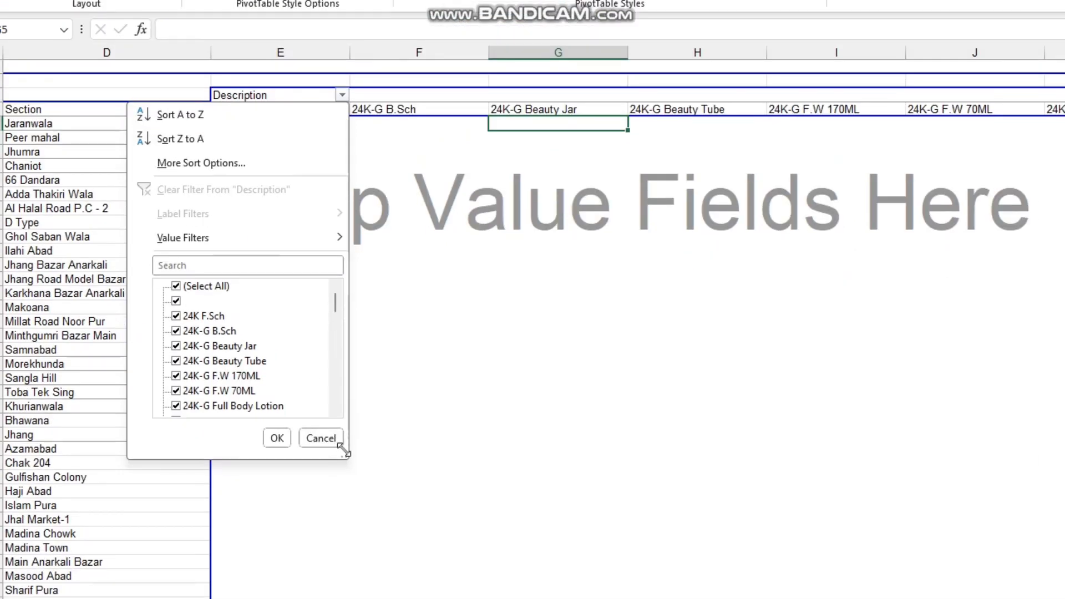
pyautogui.moveTo(343, 449); pyautogui.dragTo(592, 457)
pyautogui.click(179, 139)
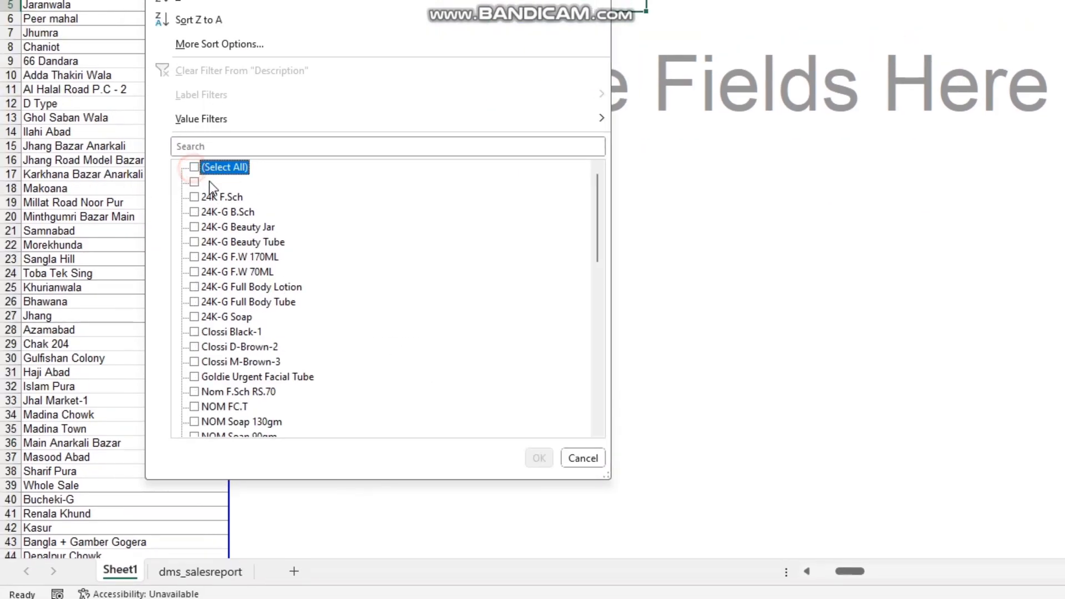
pyautogui.click(239, 117)
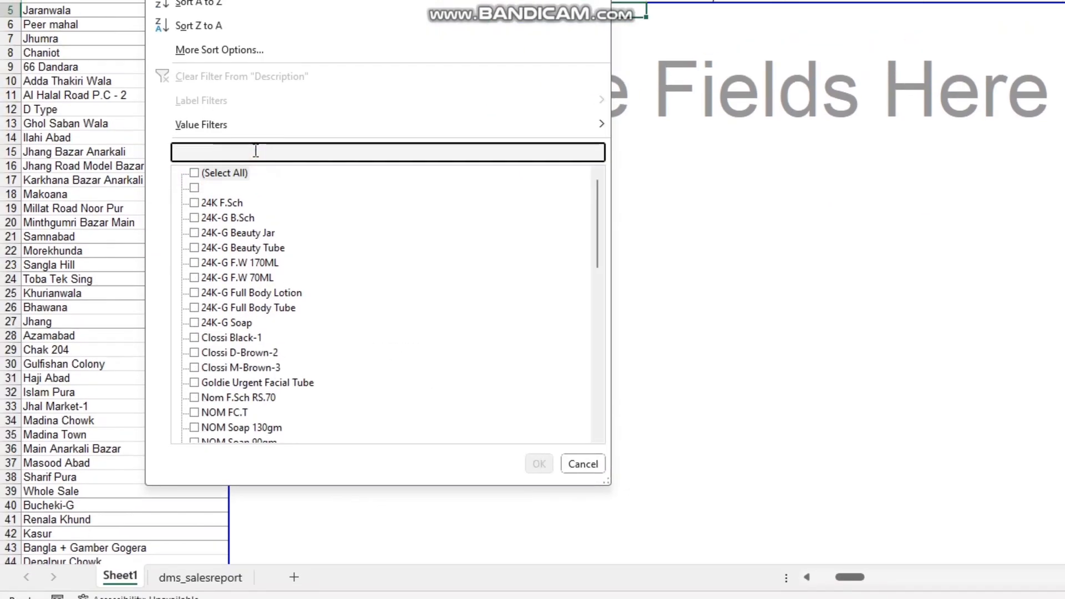
pyautogui.write('nom')
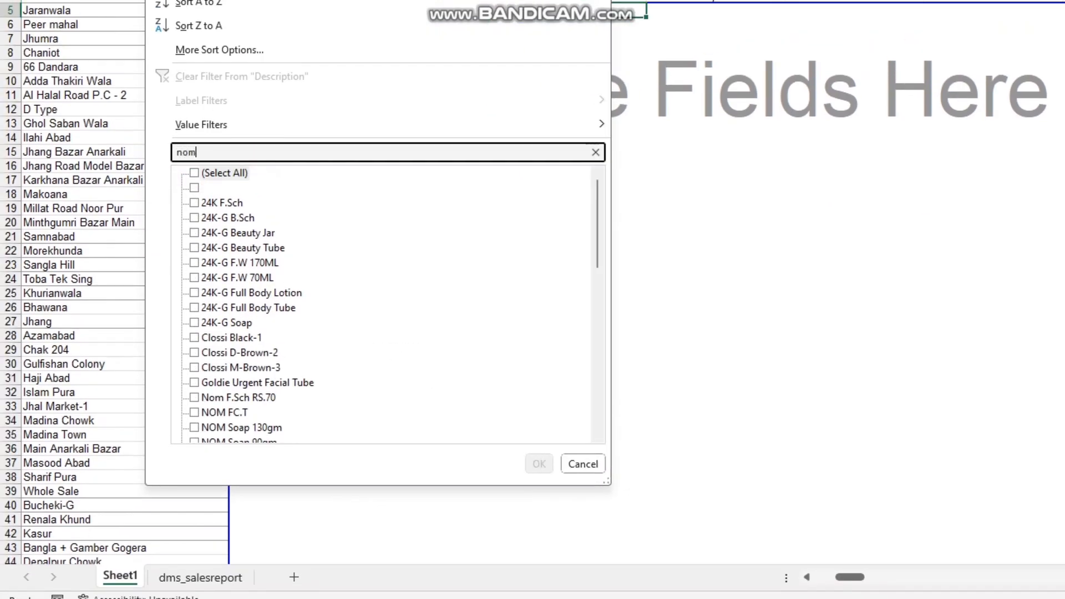
pyautogui.click(194, 202)
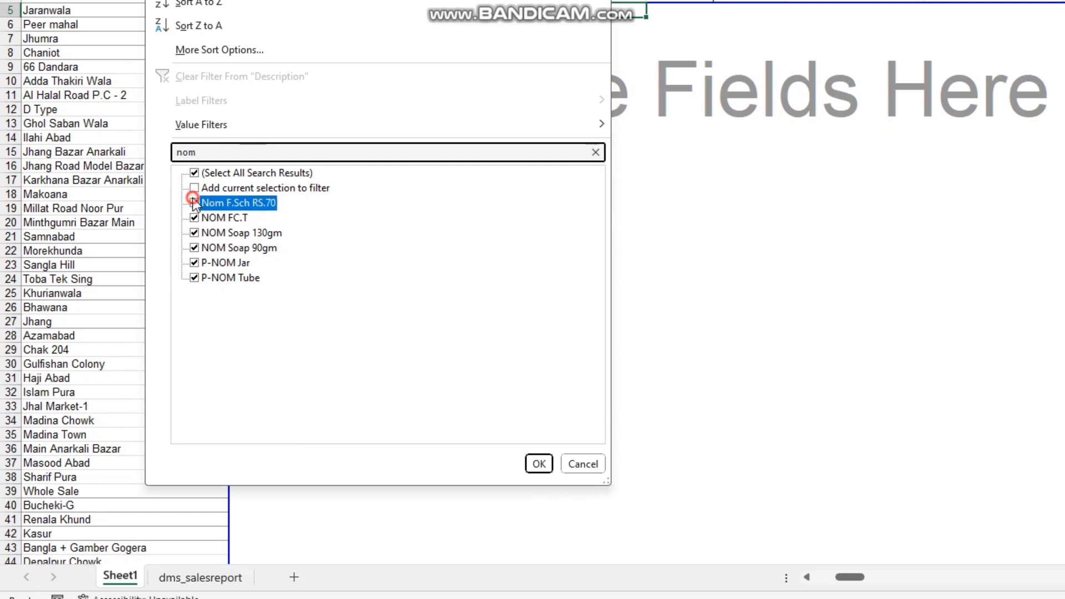
pyautogui.click(194, 217)
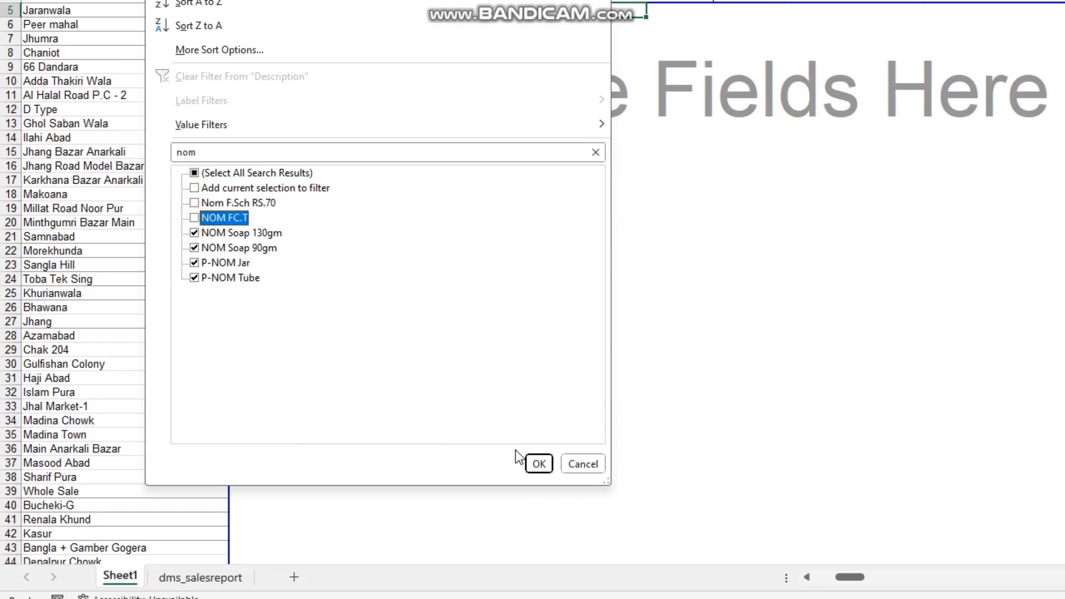
pyautogui.click(538, 463)
# Step: Add 24K-G Beauty Jar, 24K-G Beauty Tube and 24K-G Soap to the Description filter and look over the column headings
pyautogui.click(297, 153)
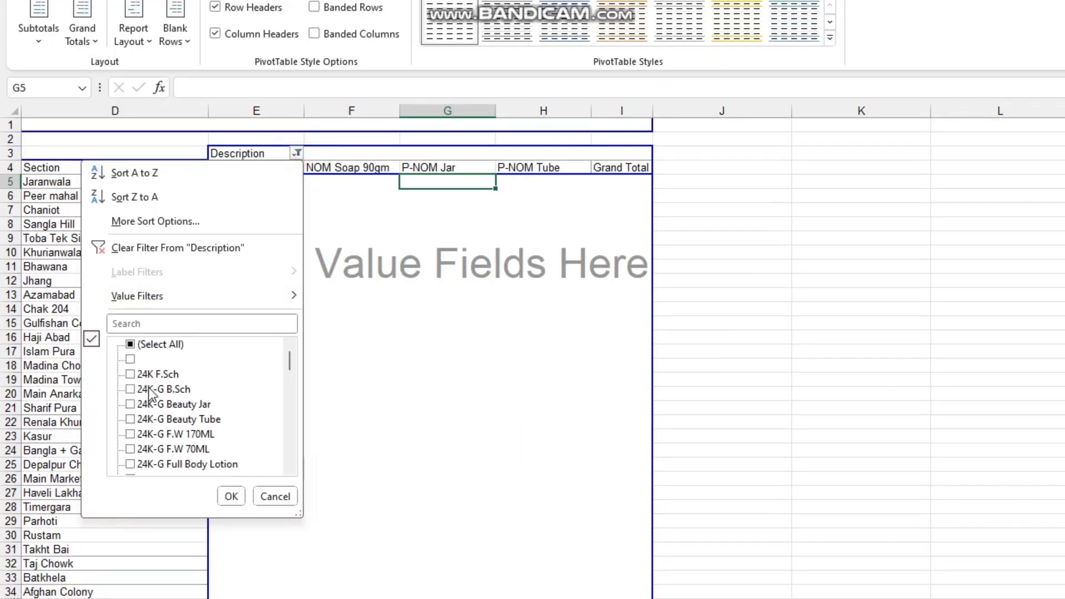
pyautogui.click(136, 404)
pyautogui.click(136, 419)
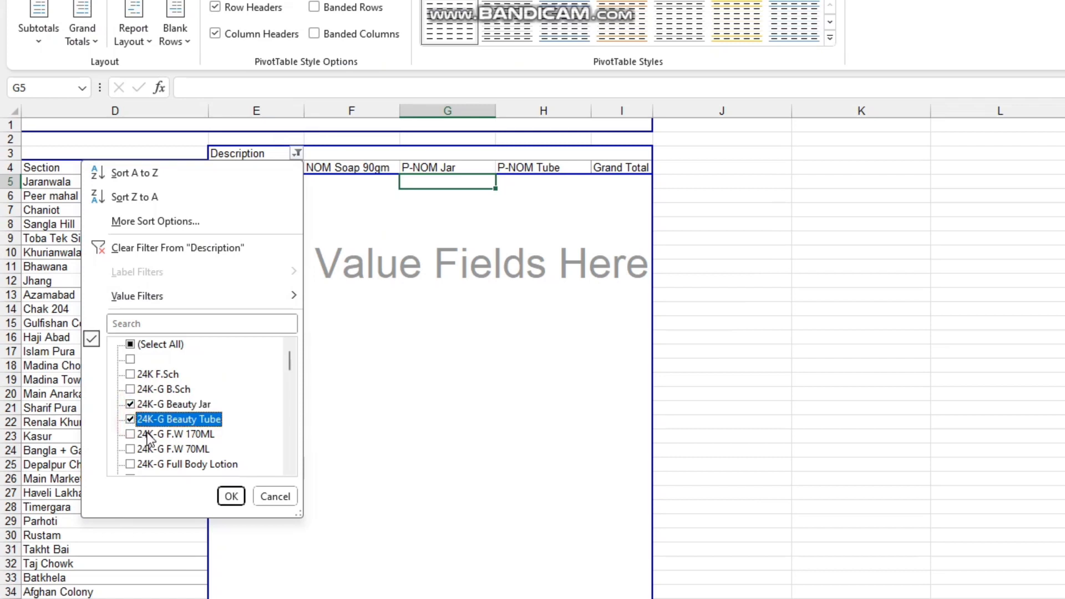
pyautogui.scroll(-1, 149, 438)
pyautogui.click(130, 449)
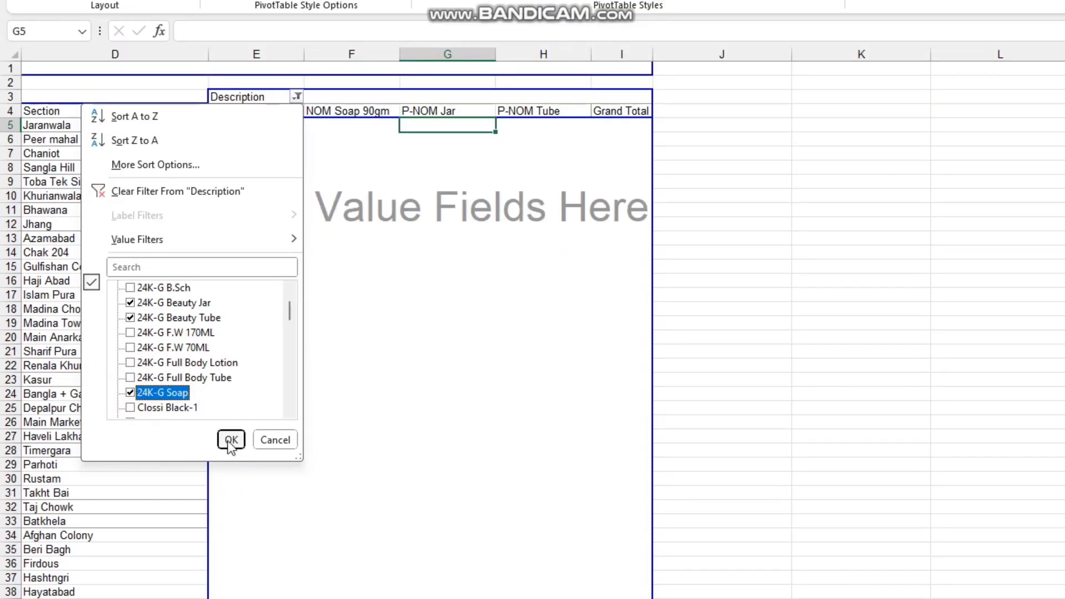
pyautogui.click(231, 496)
pyautogui.moveTo(280, 111); pyautogui.dragTo(866, 111)
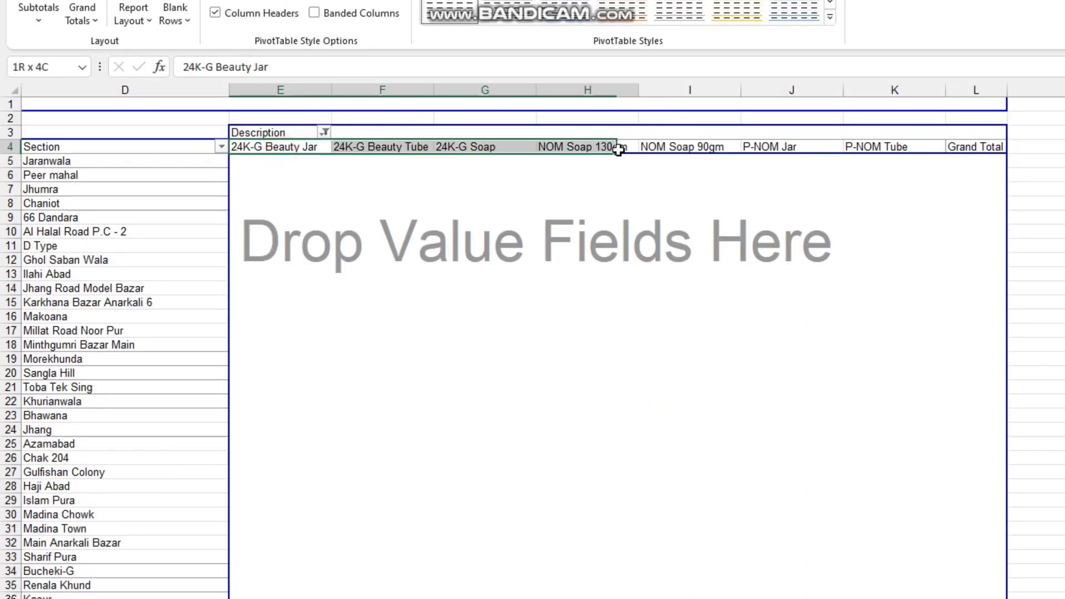
pyautogui.click(740, 188)
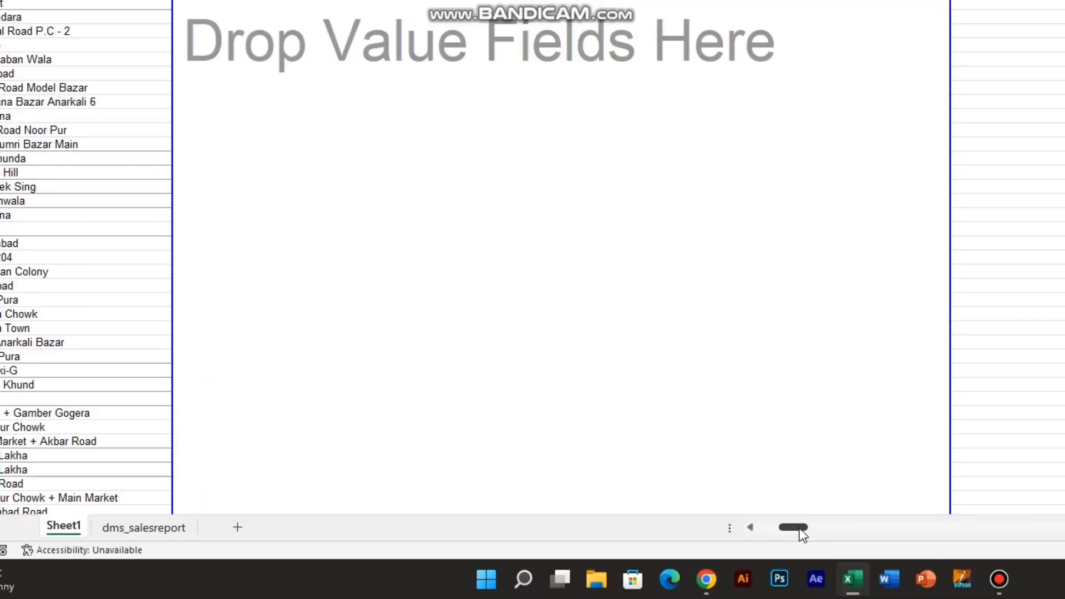
# Step: Limit the Brand report filter to 24k Gold Gleam and check the product columns against the section rows
pyautogui.moveTo(795, 528); pyautogui.dragTo(718, 527)
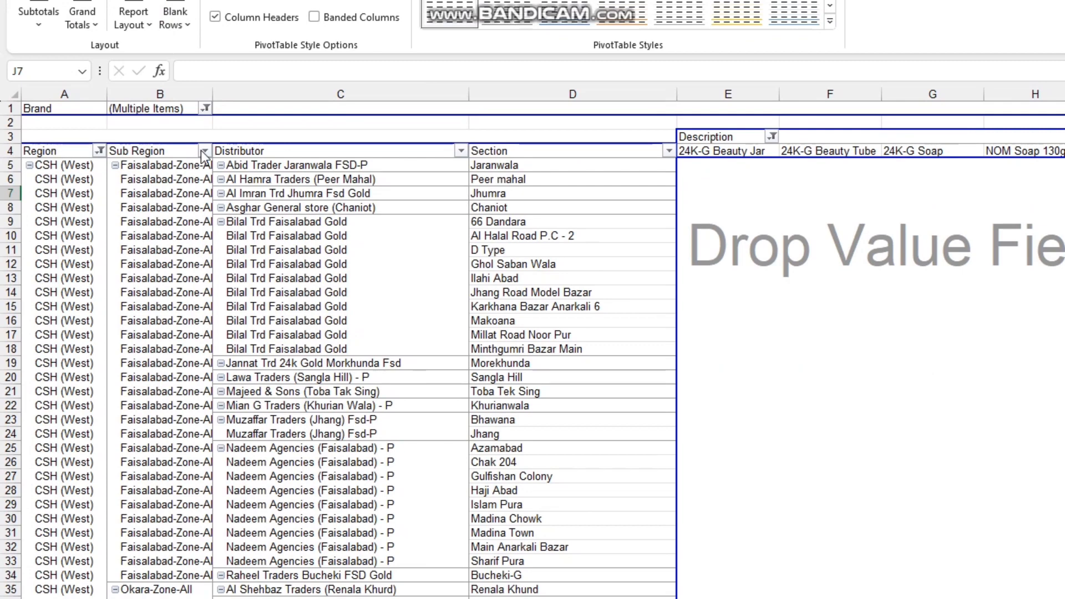
pyautogui.click(205, 108)
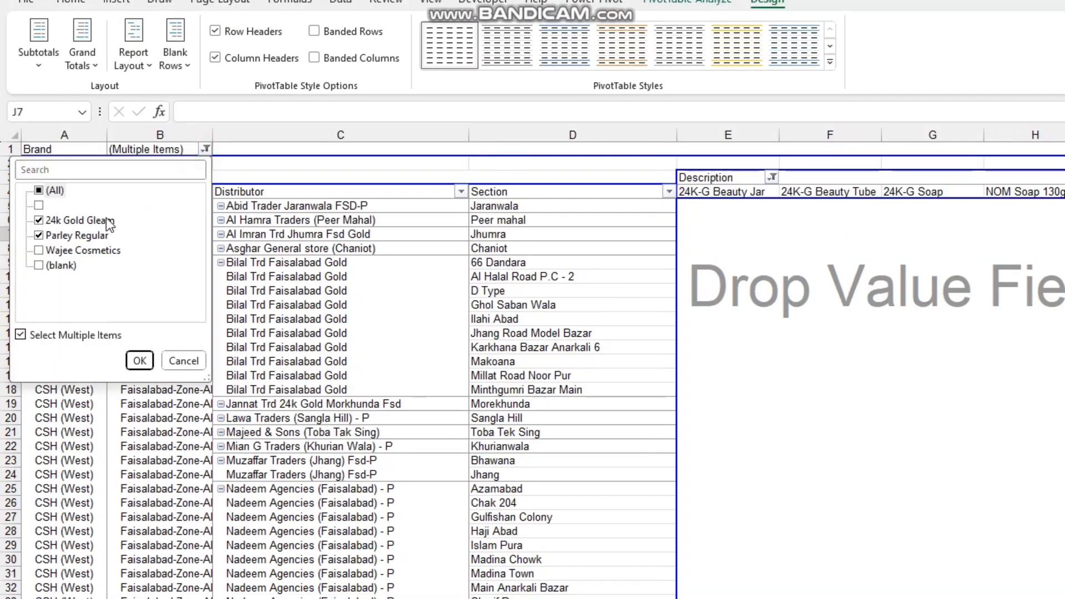
pyautogui.click(39, 235)
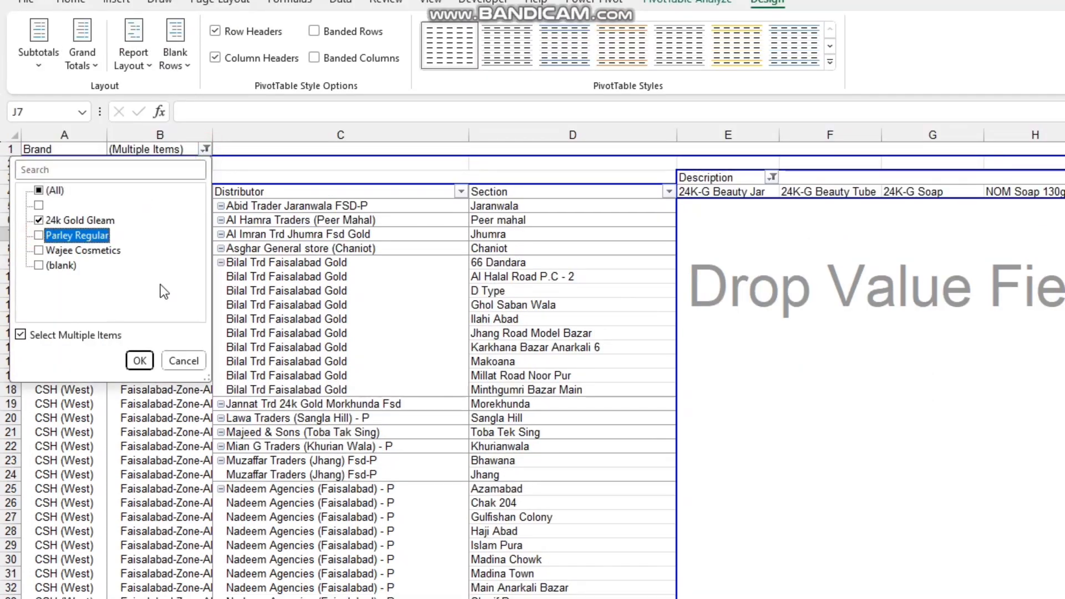
pyautogui.click(139, 361)
pyautogui.click(721, 191)
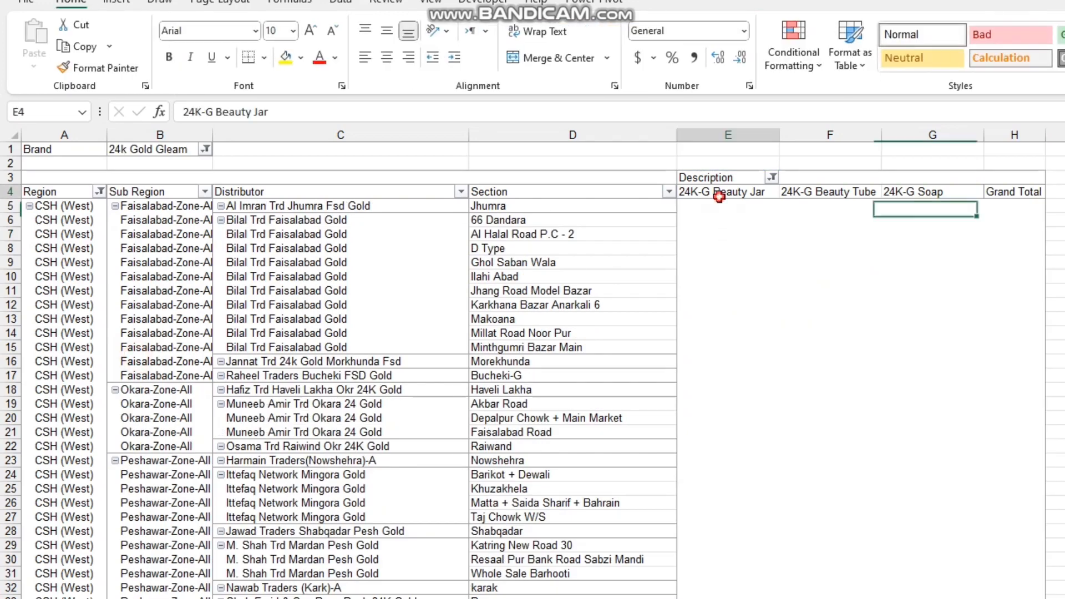
pyautogui.click(493, 211)
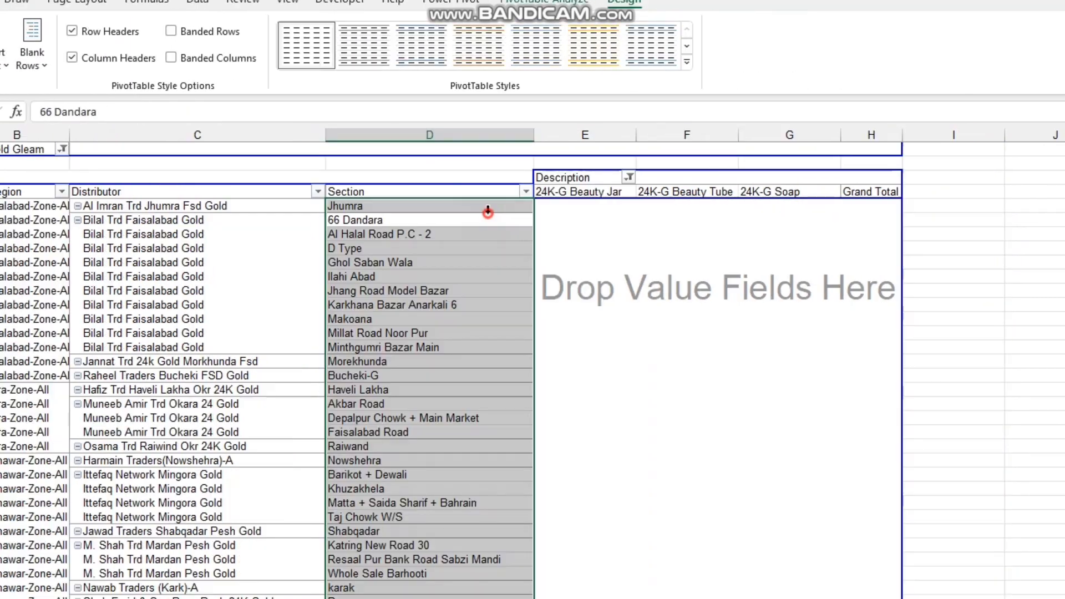
pyautogui.click(604, 197)
pyautogui.click(502, 206)
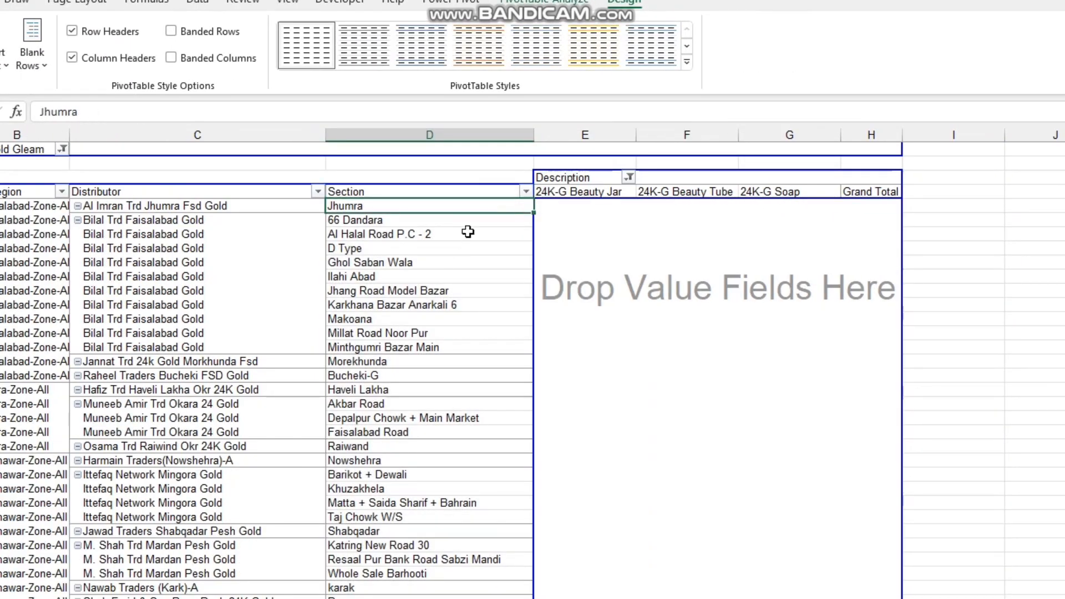
# Step: Add the Ret. Code and Retailer fields to the rows below Section and look over the retailer entries
pyautogui.scroll(-2, 876, 385)
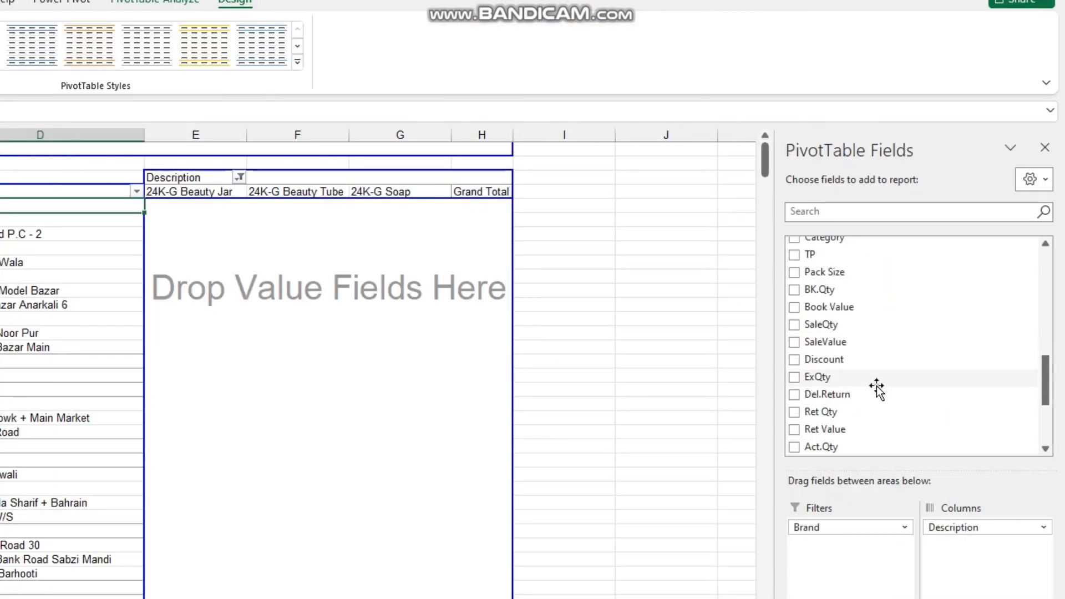
pyautogui.scroll(2, 876, 384)
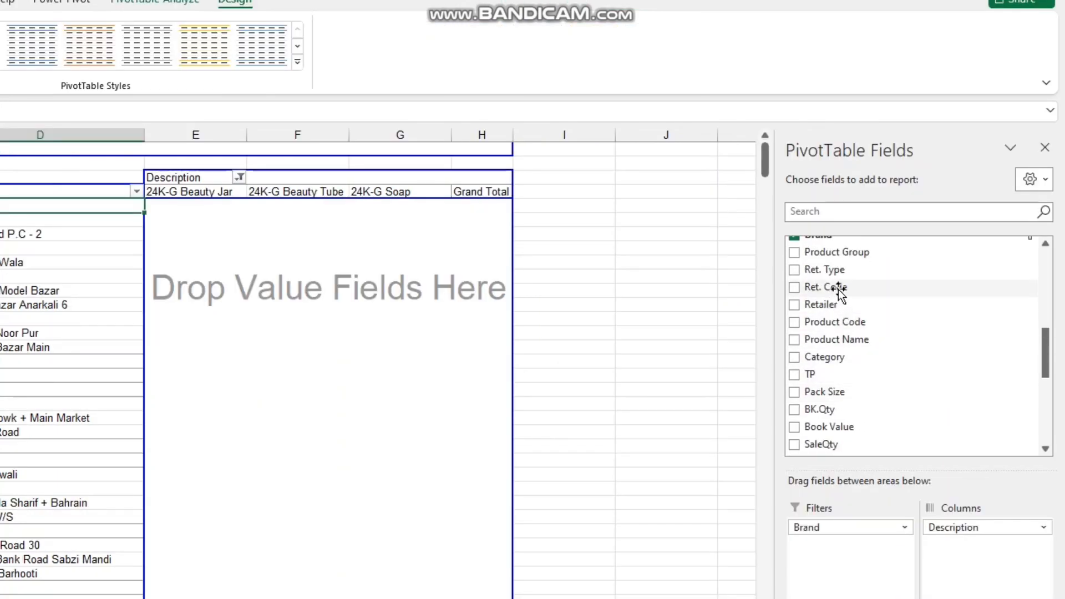
pyautogui.click(862, 296)
pyautogui.moveTo(863, 296); pyautogui.dragTo(871, 598)
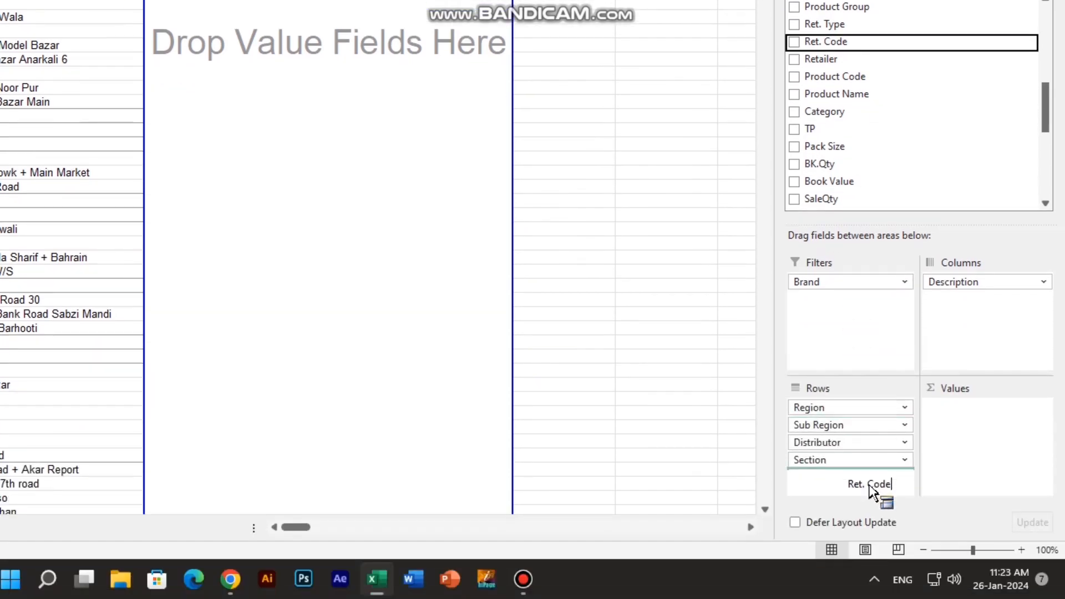
pyautogui.moveTo(870, 487); pyautogui.dragTo(868, 486)
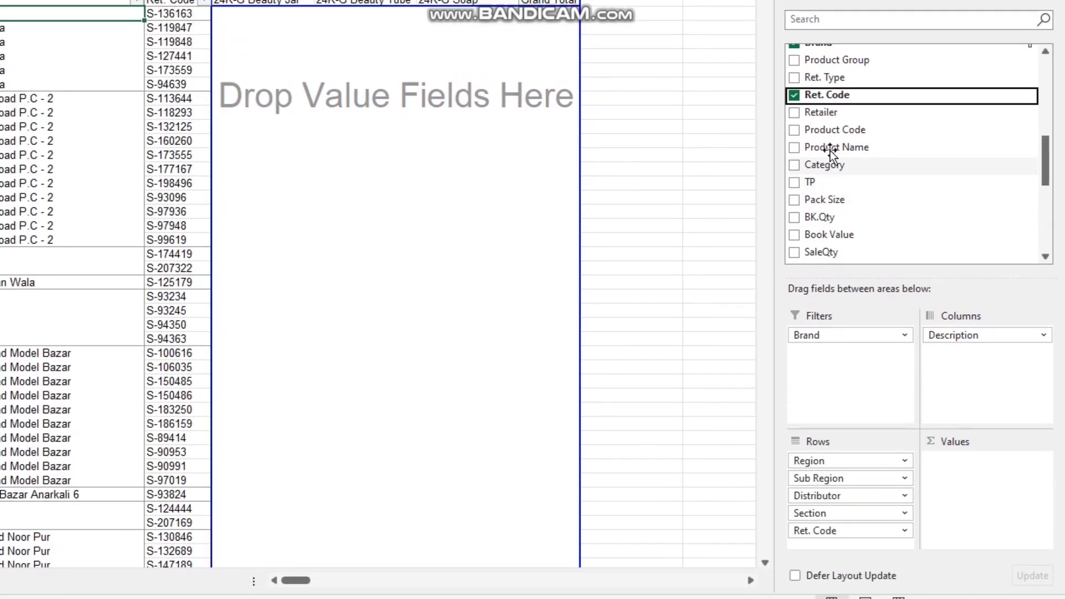
pyautogui.moveTo(834, 151); pyautogui.dragTo(865, 551)
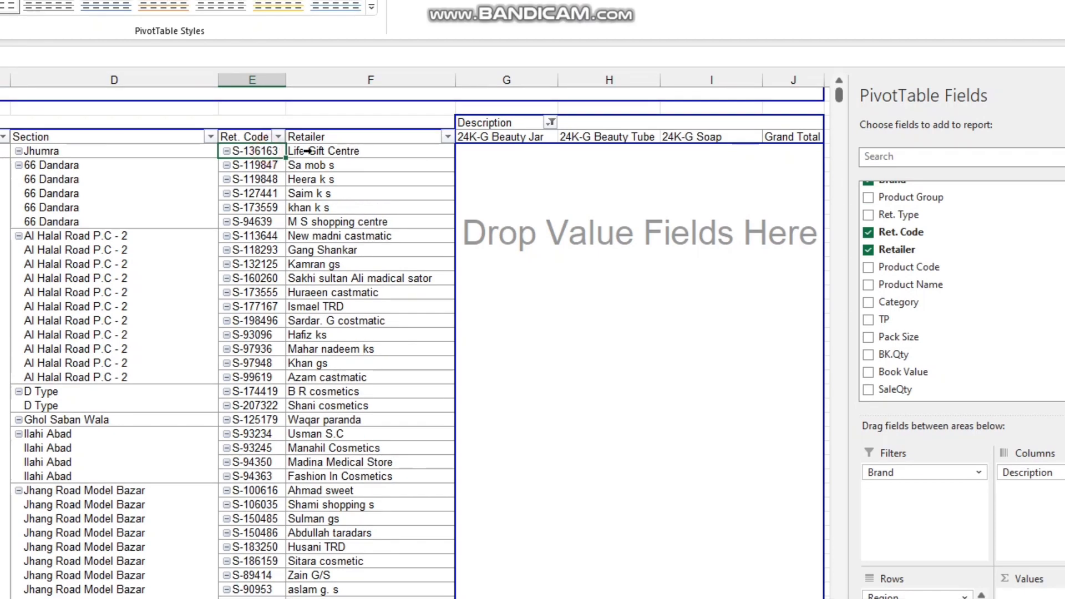
pyautogui.click(324, 152)
pyautogui.scroll(-3, 318, 223)
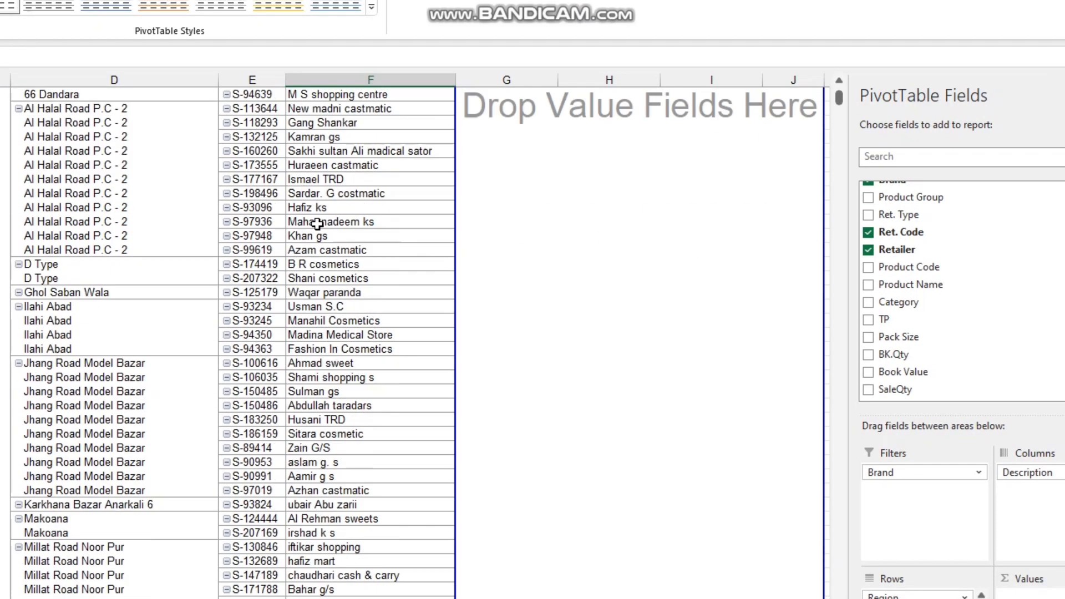
pyautogui.scroll(3, 323, 228)
# Step: Add the Act.Qty field to the PivotTable's values
pyautogui.scroll(-5, 891, 377)
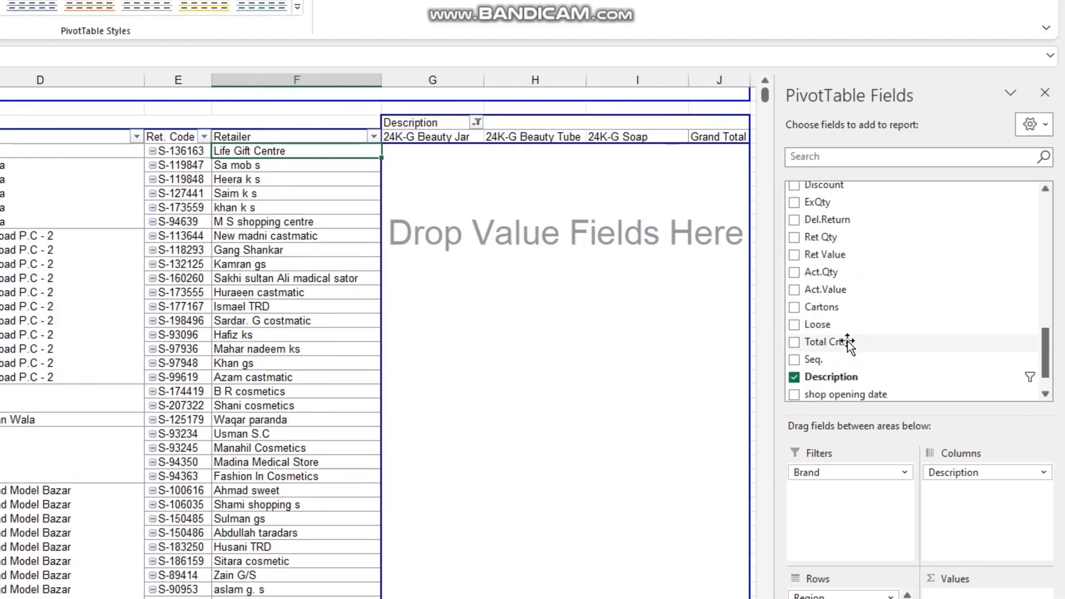
pyautogui.click(848, 274)
pyautogui.click(852, 291)
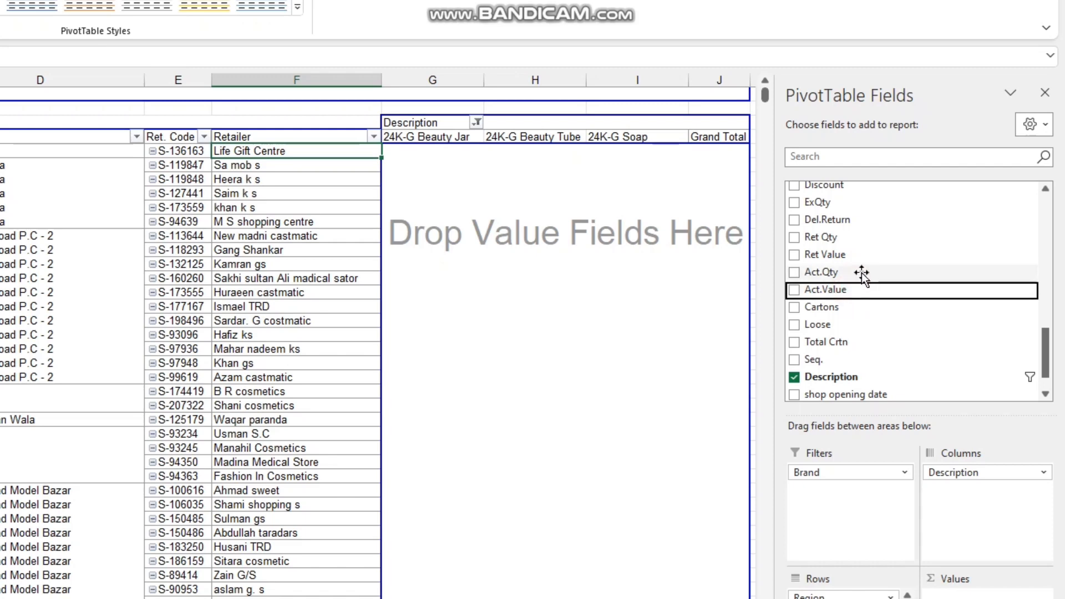
pyautogui.moveTo(861, 272); pyautogui.dragTo(980, 598)
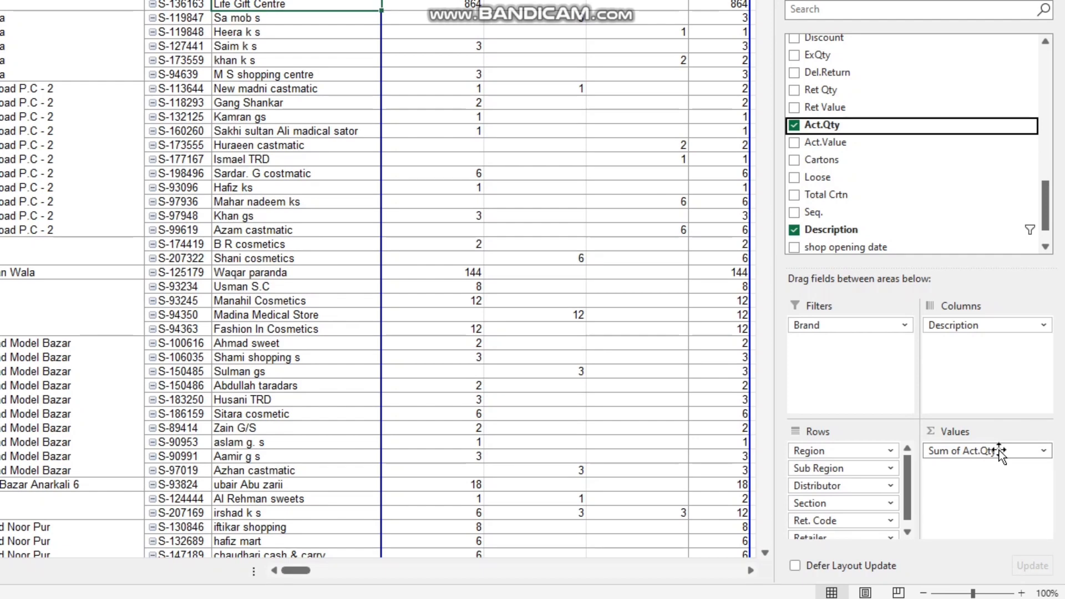
# Step: Change the Act.Qty value field to be summarized by Count
pyautogui.click(999, 450)
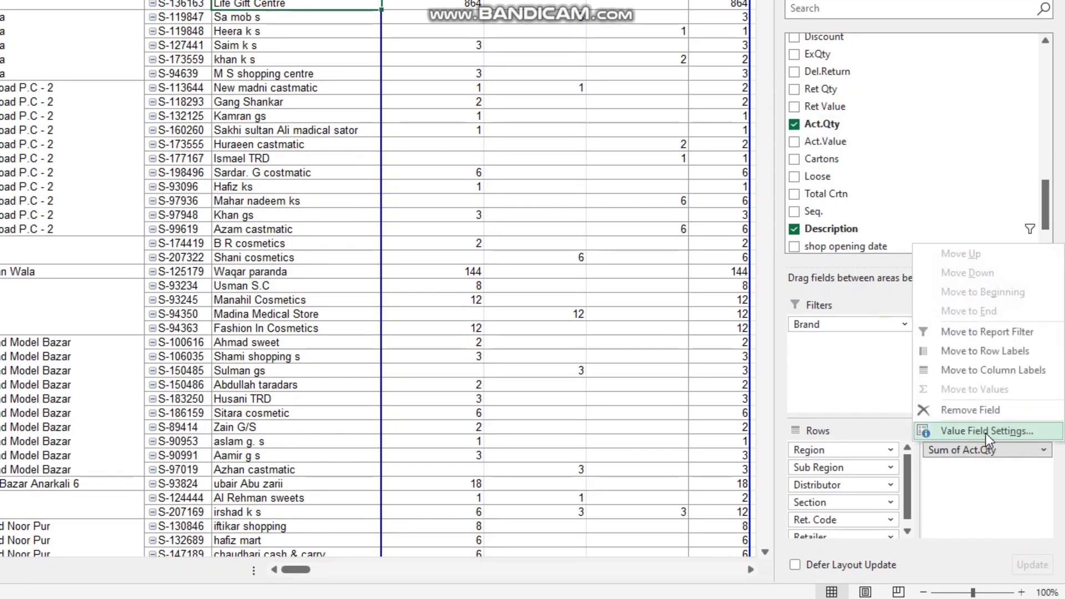
pyautogui.click(983, 430)
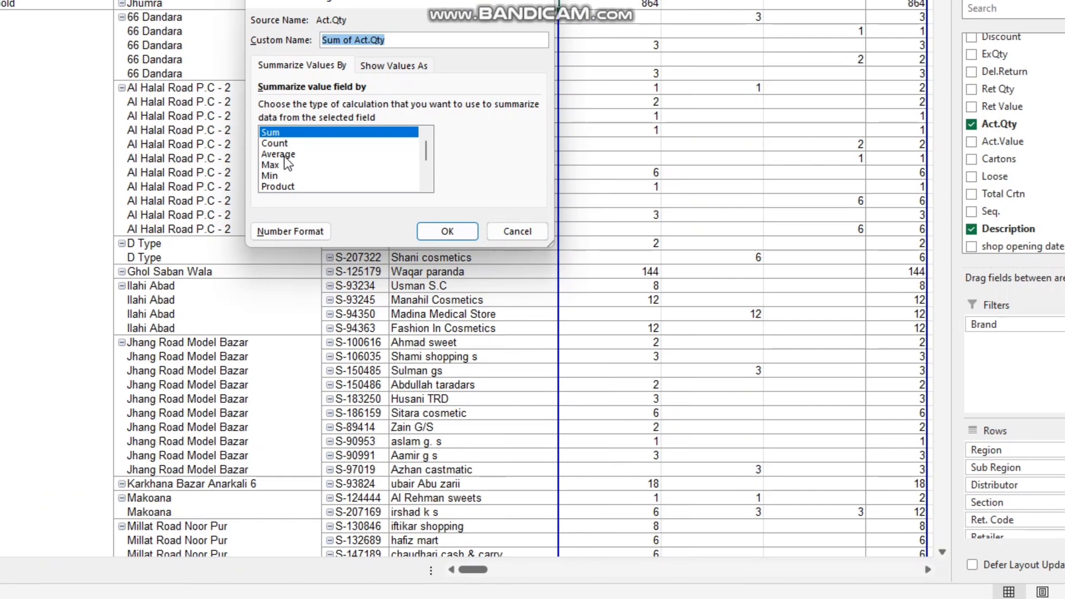
pyautogui.click(274, 143)
pyautogui.click(447, 231)
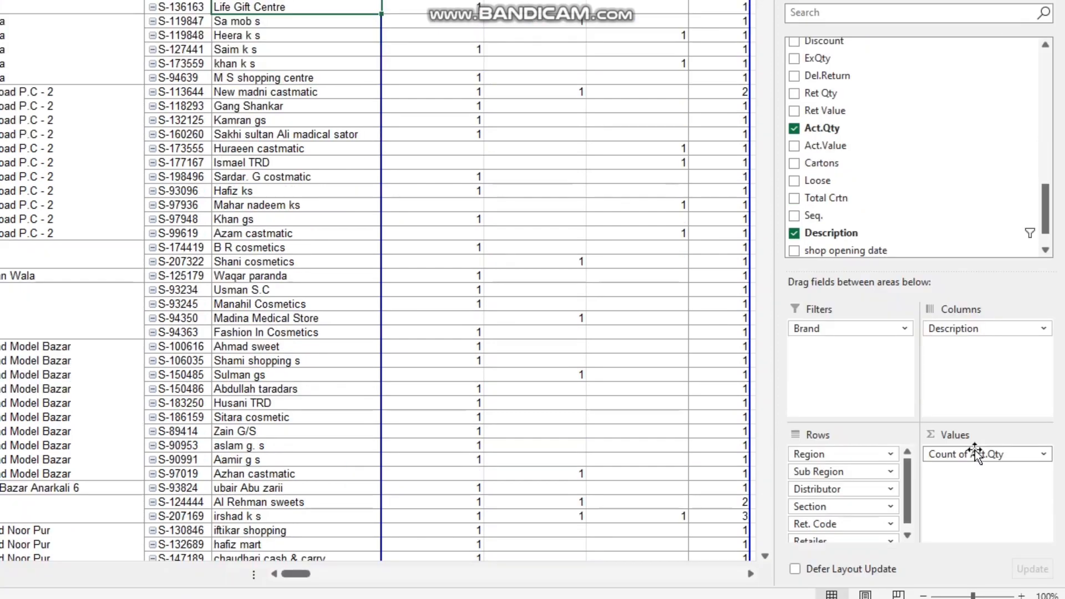
# Step: Set the Act.Qty value field back to being summarized by Sum
pyautogui.click(974, 432)
pyautogui.click(976, 431)
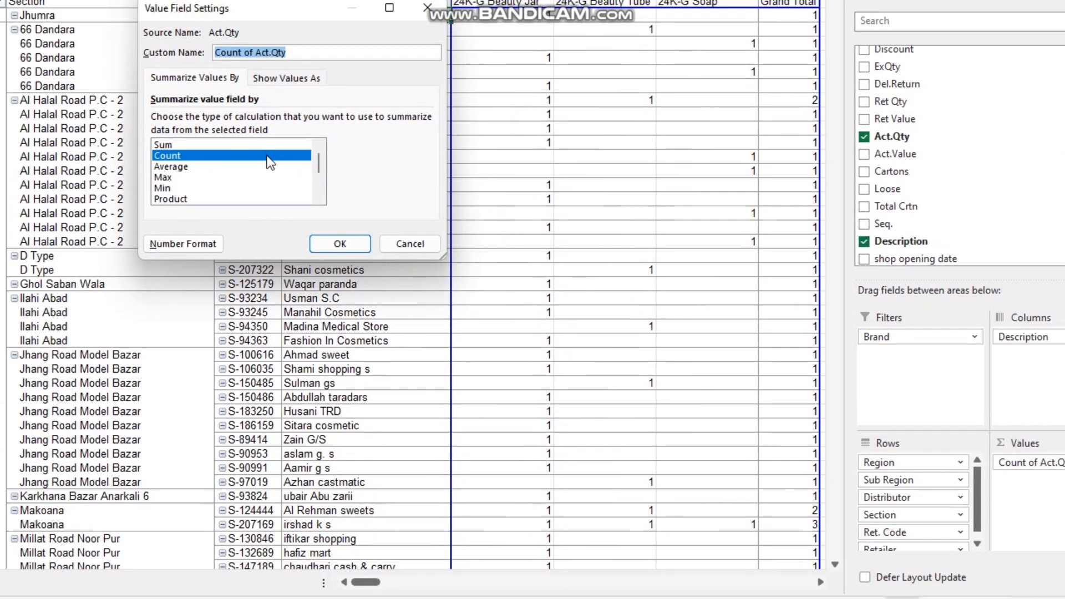
pyautogui.click(114, 132)
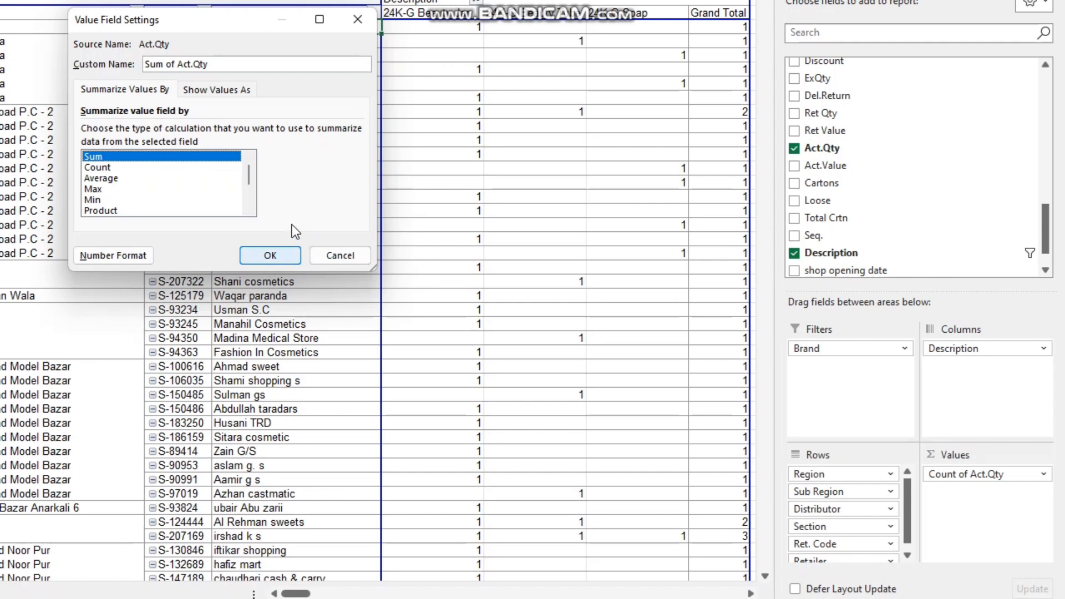
pyautogui.click(270, 255)
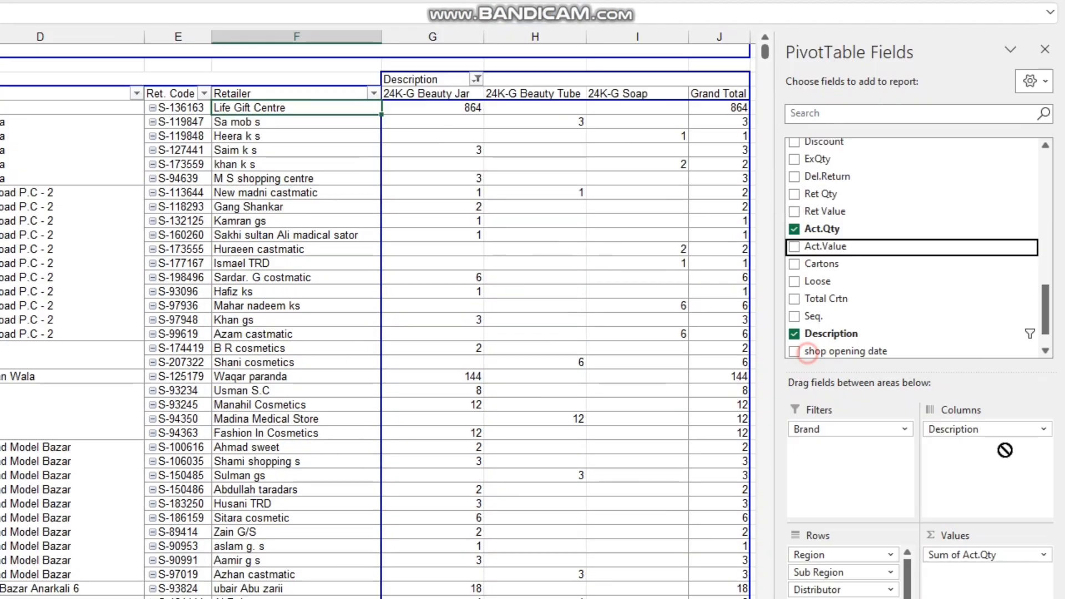
# Step: Add the Act.Value field to the PivotTable's values and look over the quantity and value columns for the retailers
pyautogui.click(794, 126)
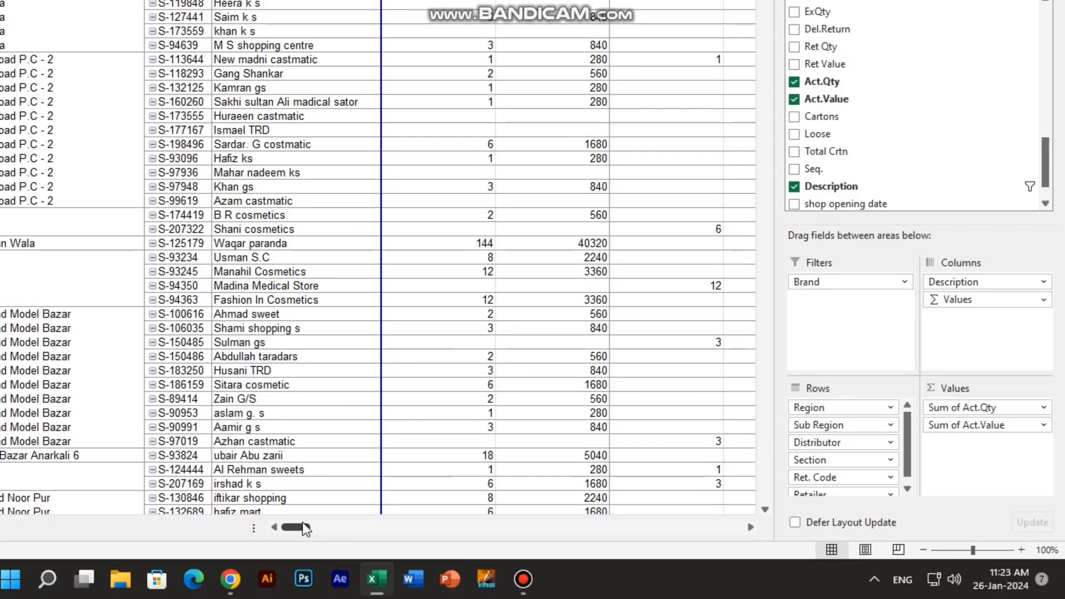
pyautogui.moveTo(304, 527); pyautogui.dragTo(349, 544)
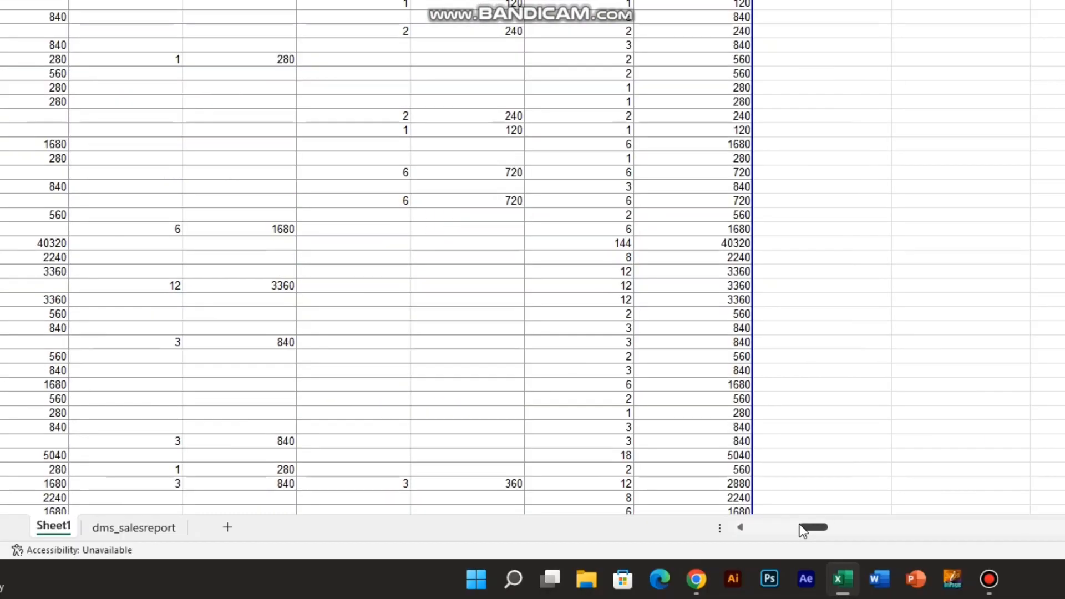
pyautogui.moveTo(801, 527); pyautogui.dragTo(527, 527)
pyautogui.scroll(-15, 679, 311)
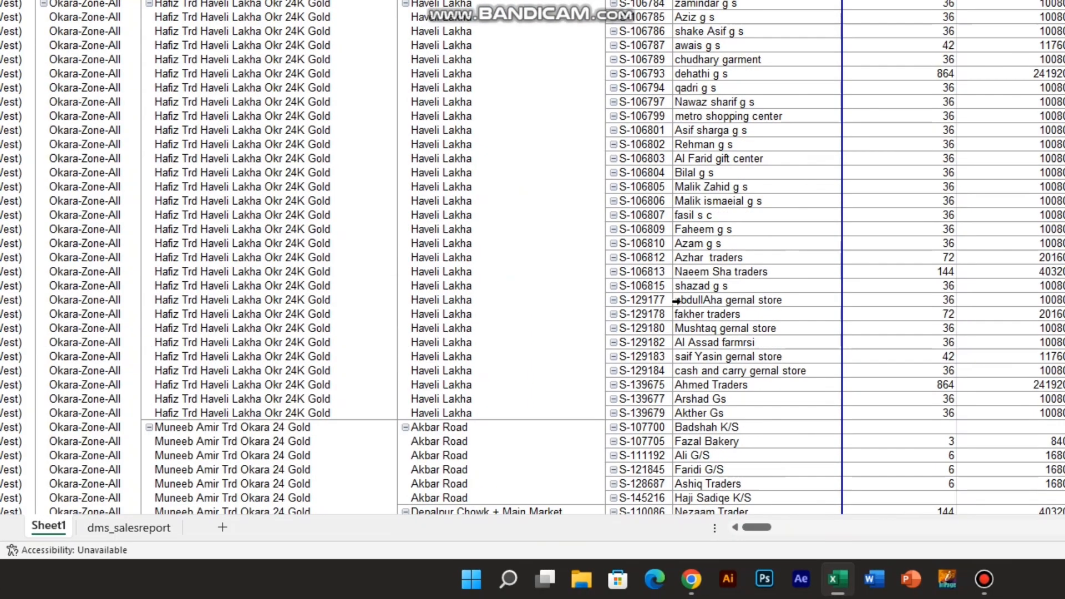
pyautogui.scroll(20, 679, 310)
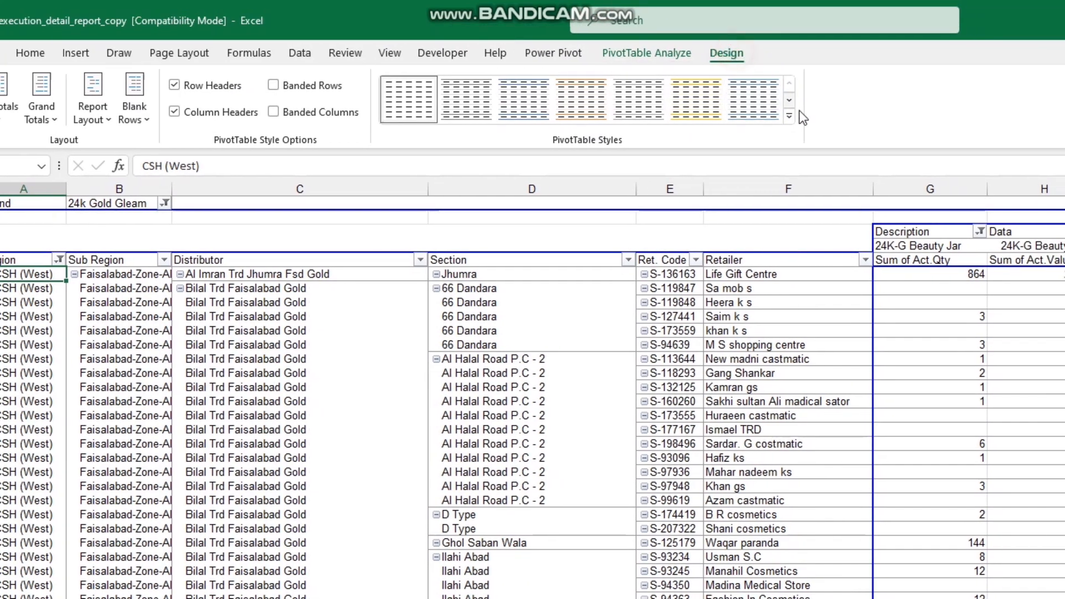
# Step: Try out a few PivotTable styles and apply the light blue one at the end of the Light group's third row
pyautogui.click(799, 115)
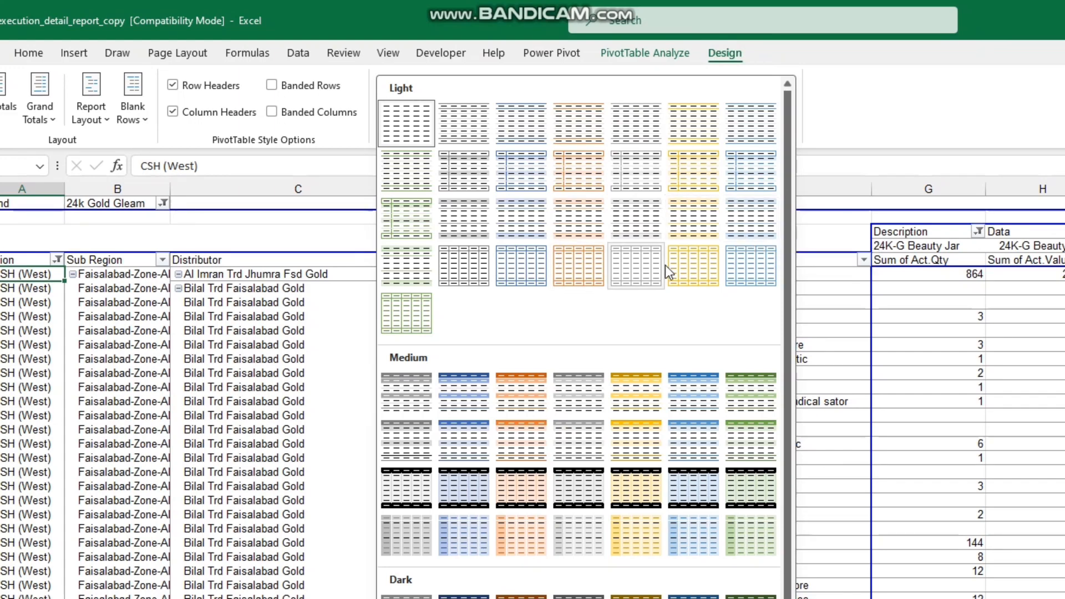
pyautogui.click(750, 265)
pyautogui.click(792, 117)
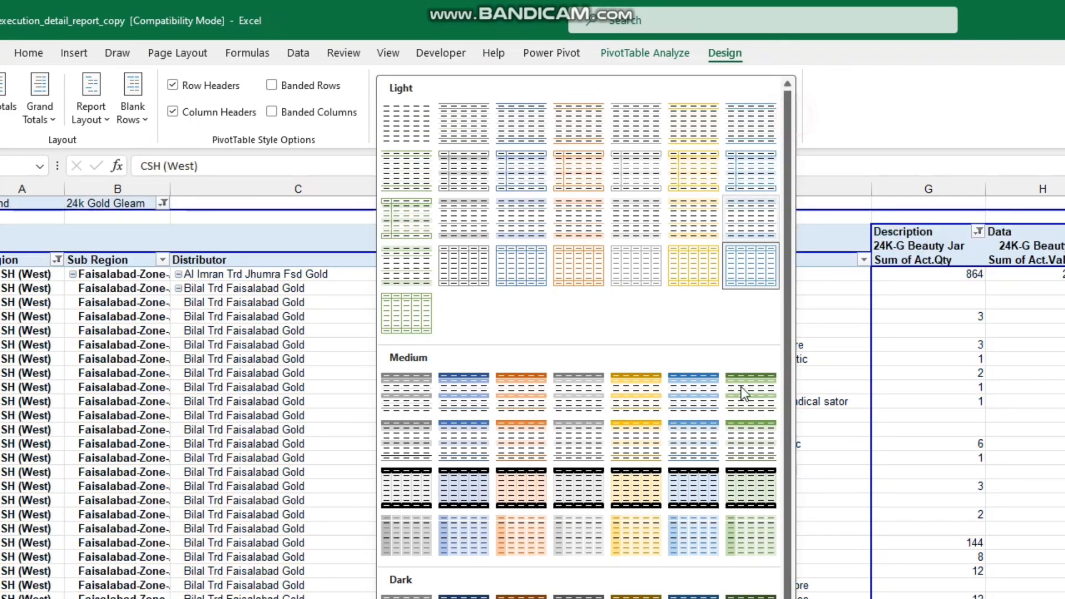
pyautogui.click(741, 387)
pyautogui.click(787, 117)
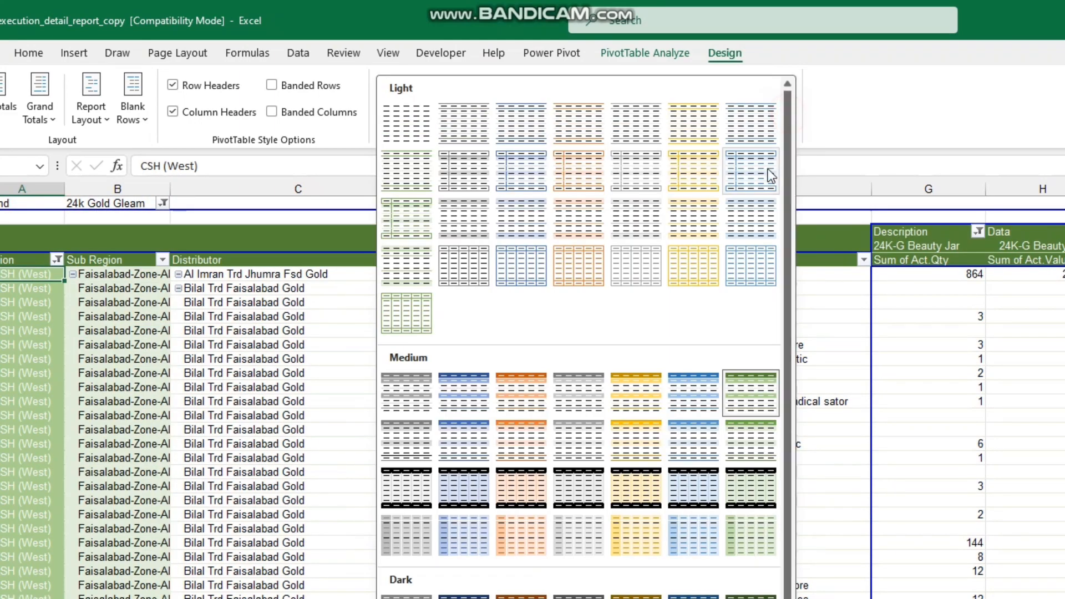
pyautogui.click(747, 222)
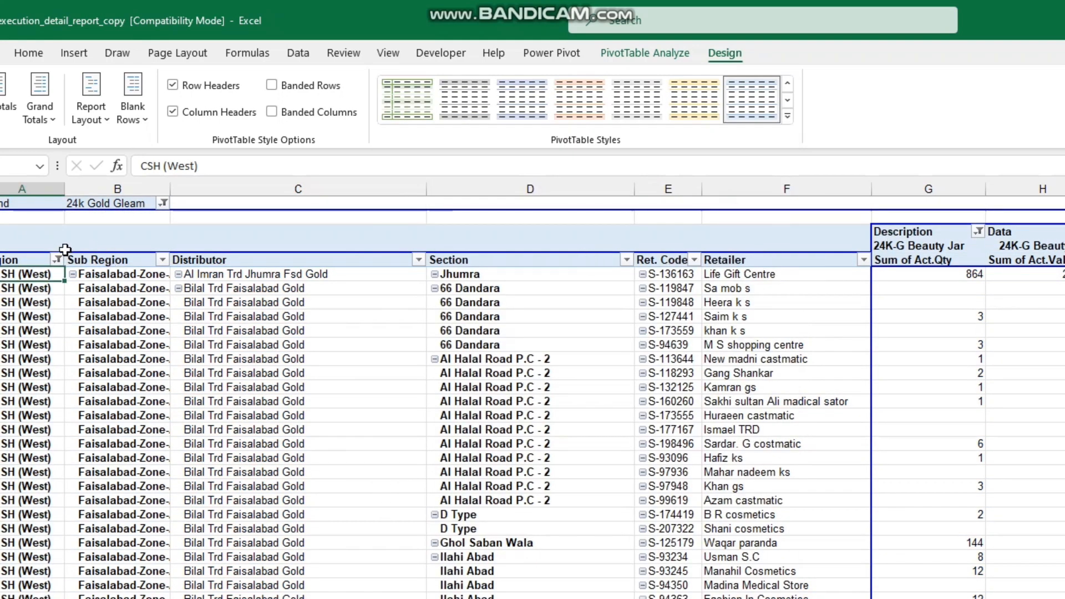
# Step: Try to select the PivotTable from cell A4 across its columns and down to the grand total row
pyautogui.click(10, 245)
pyautogui.hotkey('ctrl', 'shift', 'Right')
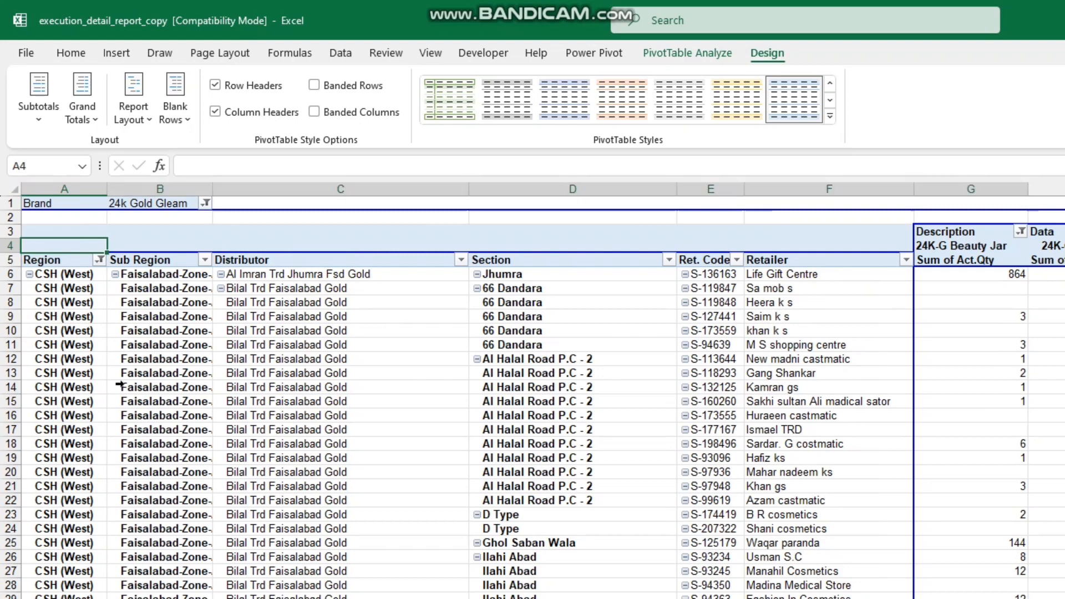
pyautogui.hotkey('ctrl', 'shift', 'Right')
pyautogui.hotkey('ctrl', 'shift', 'Down')
pyautogui.hotkey('ctrl', 'shift', 'Down')
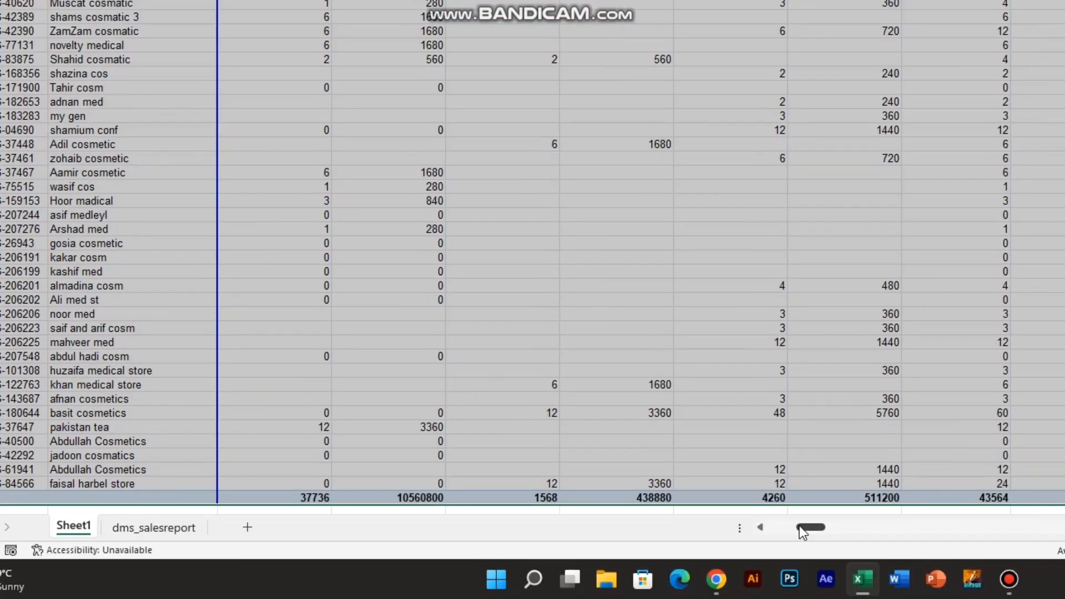
pyautogui.moveTo(801, 528); pyautogui.dragTo(754, 528)
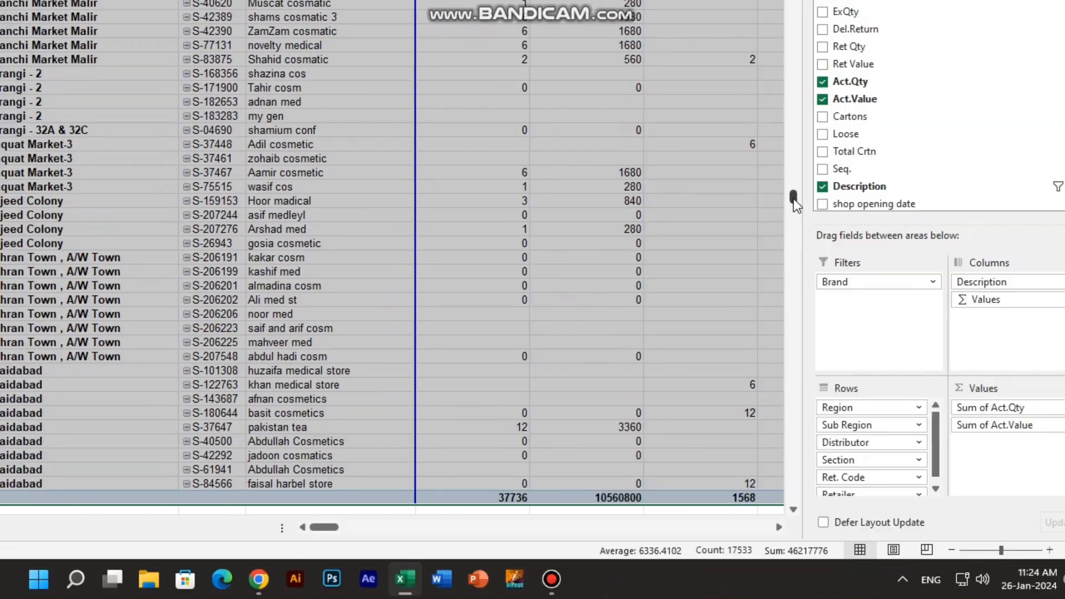
pyautogui.moveTo(794, 202); pyautogui.dragTo(785, 153)
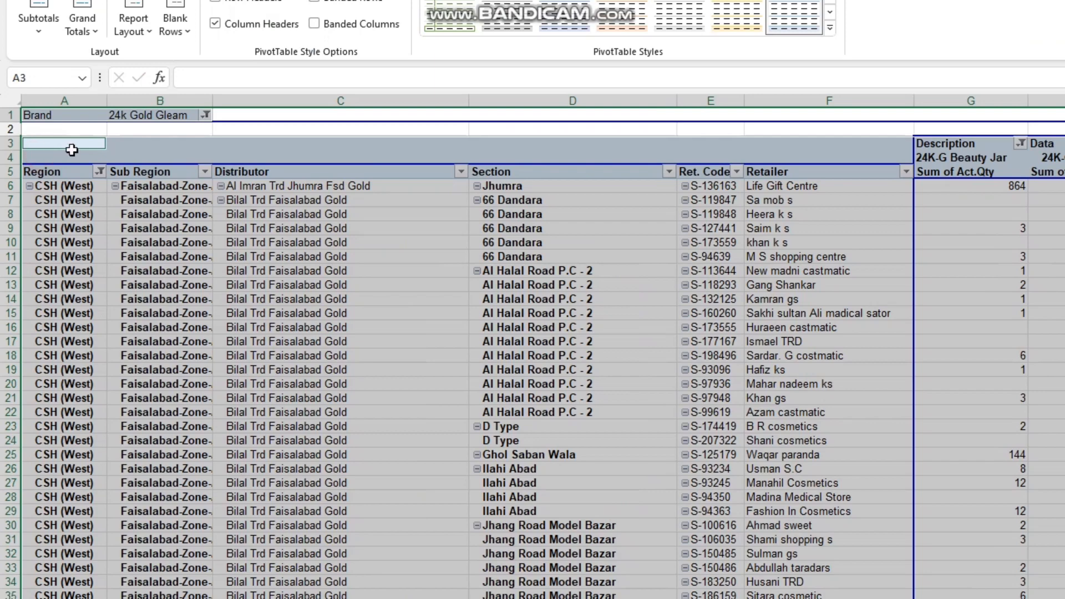
pyautogui.click(72, 149)
pyautogui.hotkey('shift', 'Right')
pyautogui.hotkey('shift', 'Right')
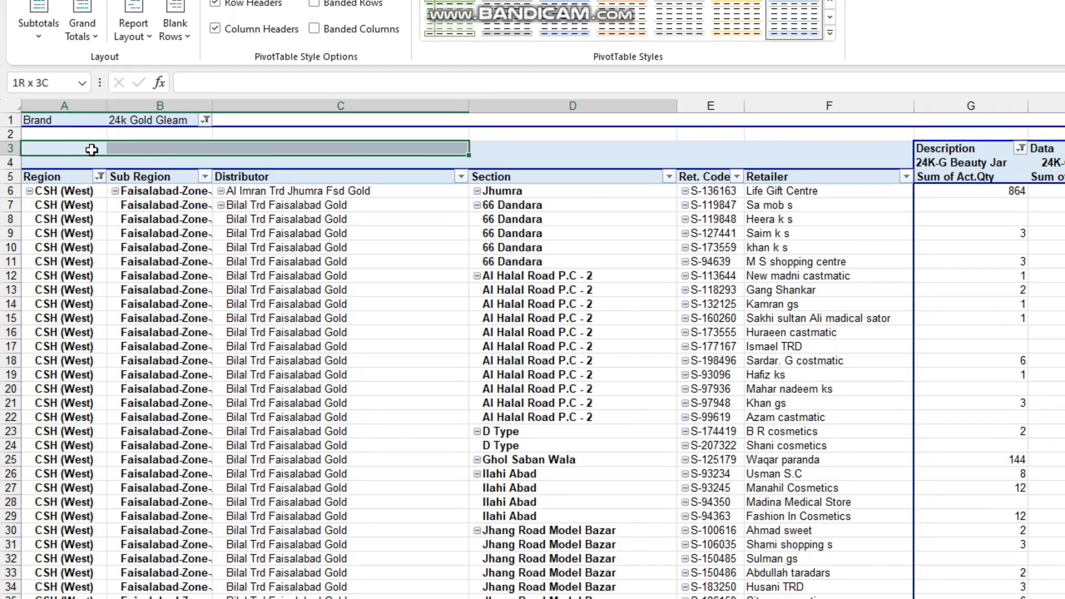
pyautogui.hotkey('shift', 'Right')
pyautogui.hotkey('shift', 'Right')
pyautogui.hotkey('shift', 'Right')
pyautogui.hotkey('shift', 'Right')
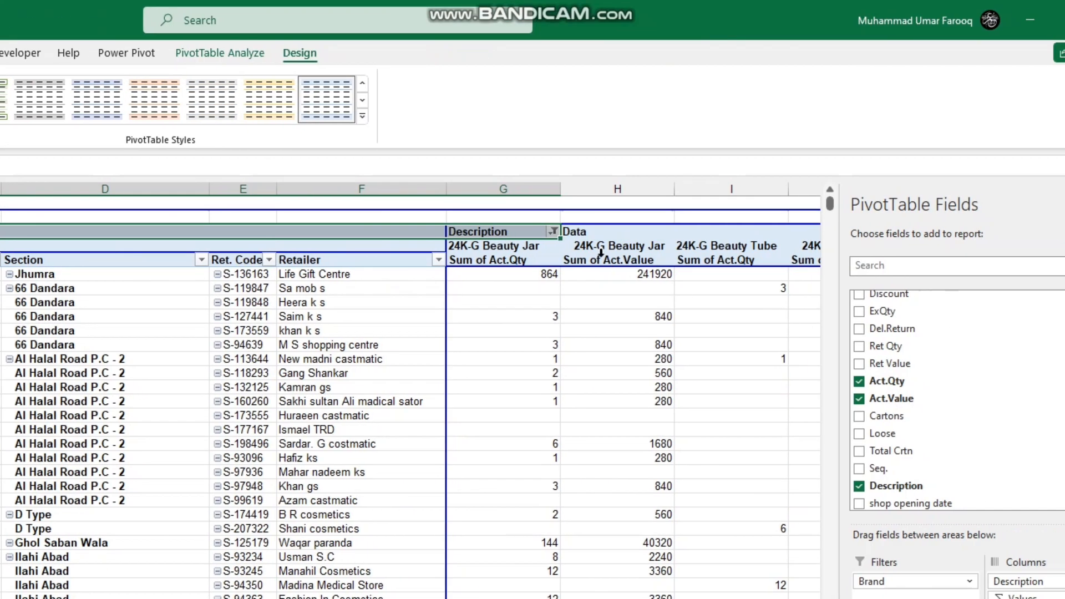
pyautogui.click(971, 142)
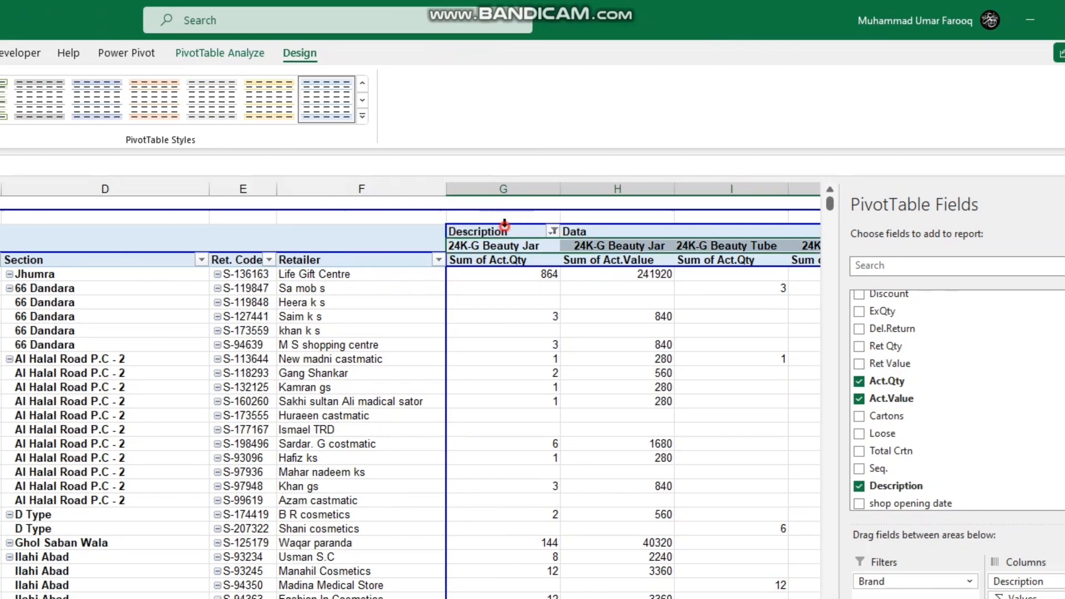
pyautogui.click(506, 231)
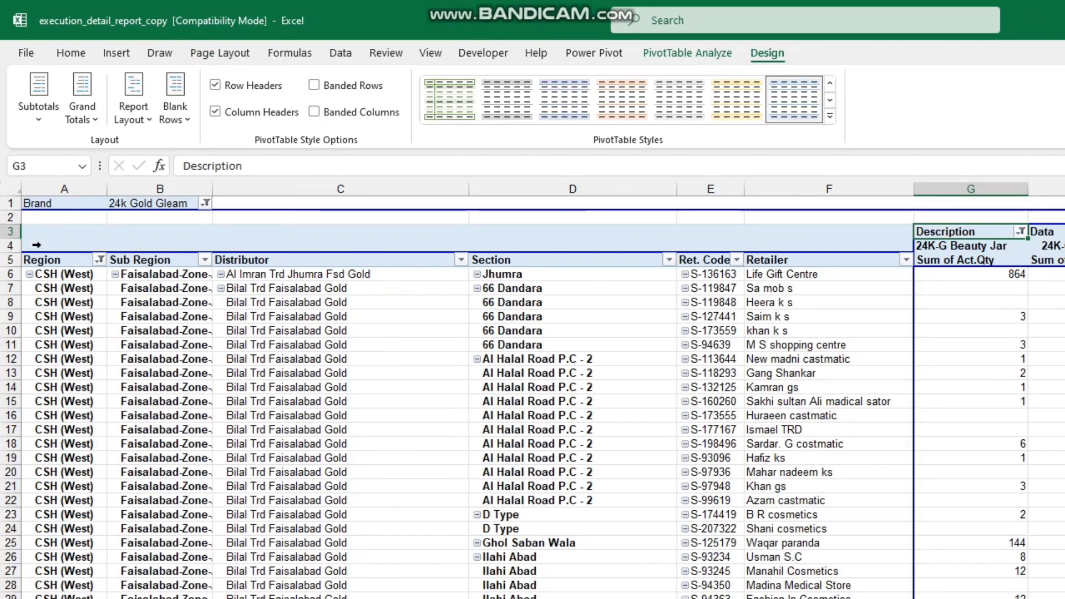
# Step: Select the PivotTable from cell A4 across all its columns down to the grand total in row 1709 and copy it
pyautogui.click(36, 246)
pyautogui.click(53, 248)
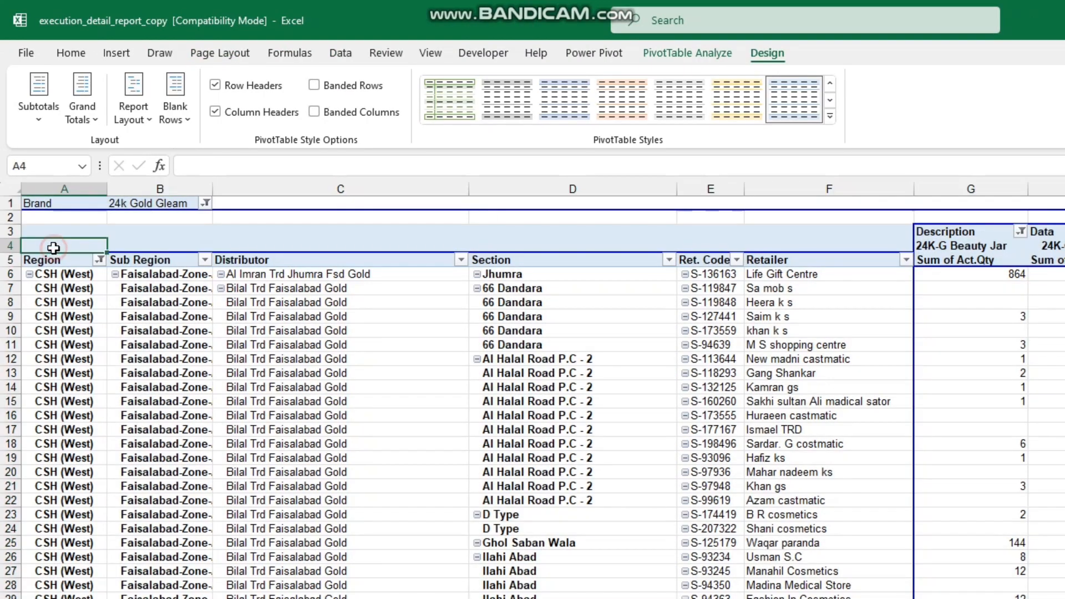
pyautogui.hotkey('shift', 'Right')
pyautogui.hotkey('shift', 'Right')
pyautogui.hotkey('shift', 'Right')
pyautogui.hotkey('shift', 'Right')
pyautogui.hotkey('shift', 'Right')
pyautogui.hotkey('shift', 'Right')
pyautogui.hotkey('shift', 'Right')
pyautogui.hotkey('shift', 'Right')
pyautogui.hotkey('shift', 'Right')
pyautogui.hotkey('shift', 'Right')
pyautogui.hotkey('shift', 'Right')
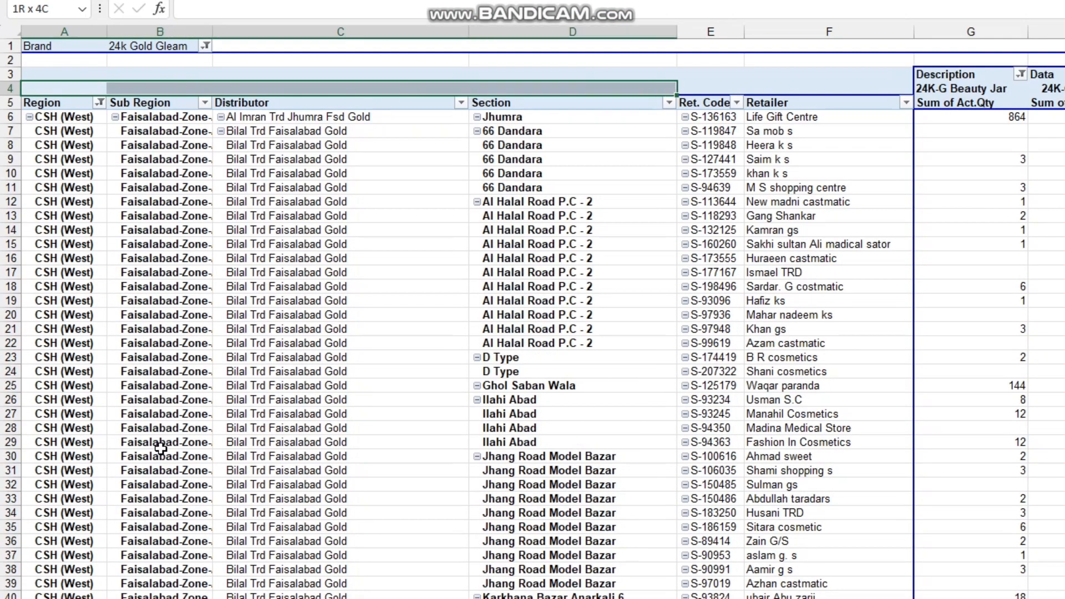
pyautogui.hotkey('shift', 'Right')
pyautogui.hotkey('shift', 'Right')
pyautogui.hotkey('shift', 'Right')
pyautogui.hotkey('shift', 'Right')
pyautogui.hotkey('shift', 'Right')
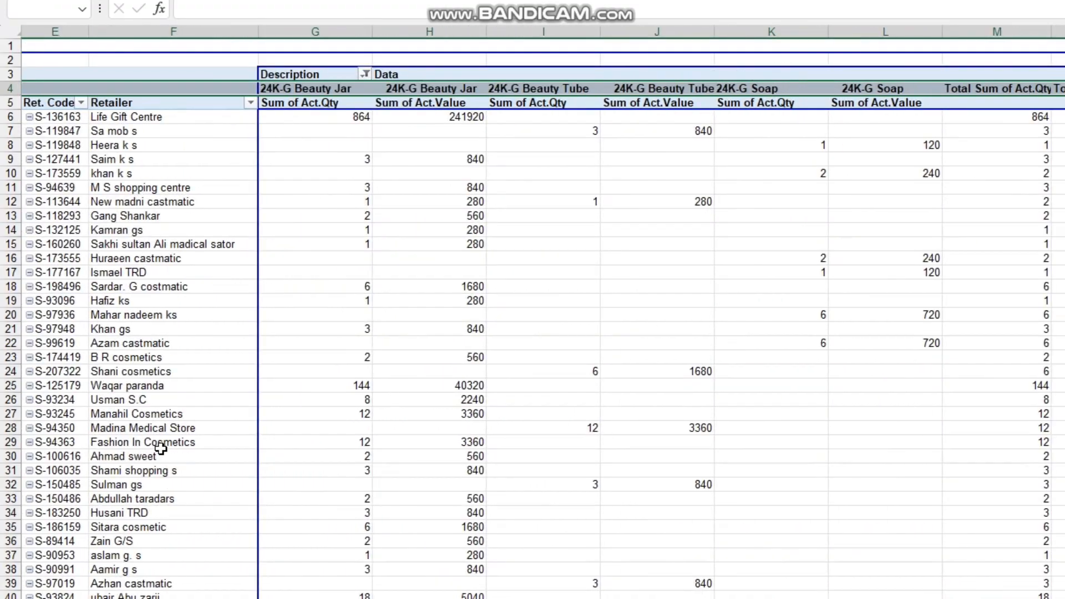
pyautogui.hotkey('ctrl', 'shift', 'Down')
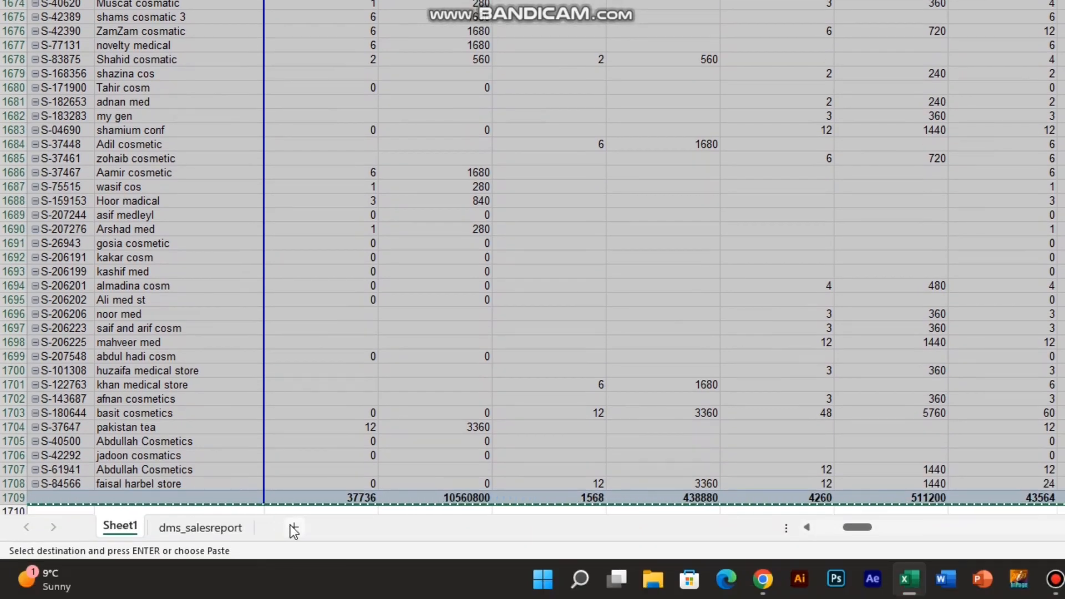
# Step: Add a new worksheet and paste the copied PivotTable data starting at cell A1
pyautogui.click(292, 528)
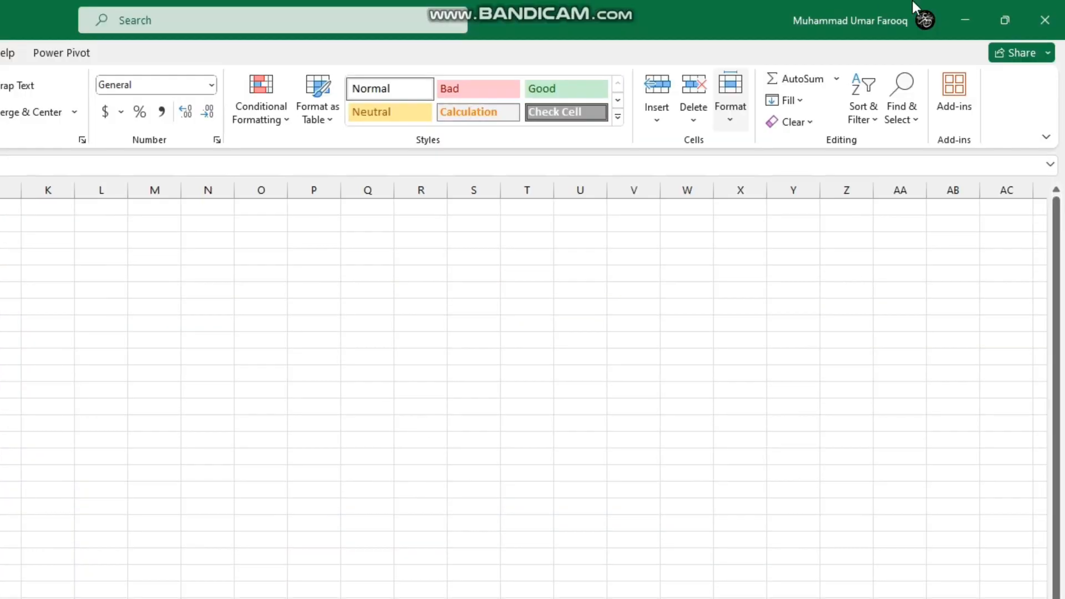
pyautogui.click(1046, 10)
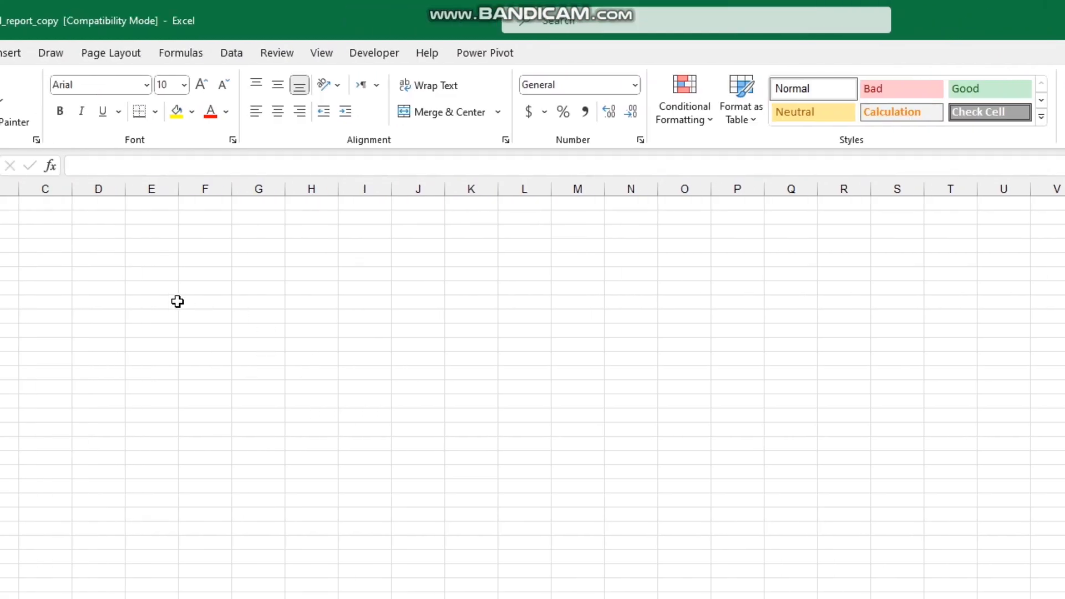
pyautogui.hotkey('ctrl', 'v')
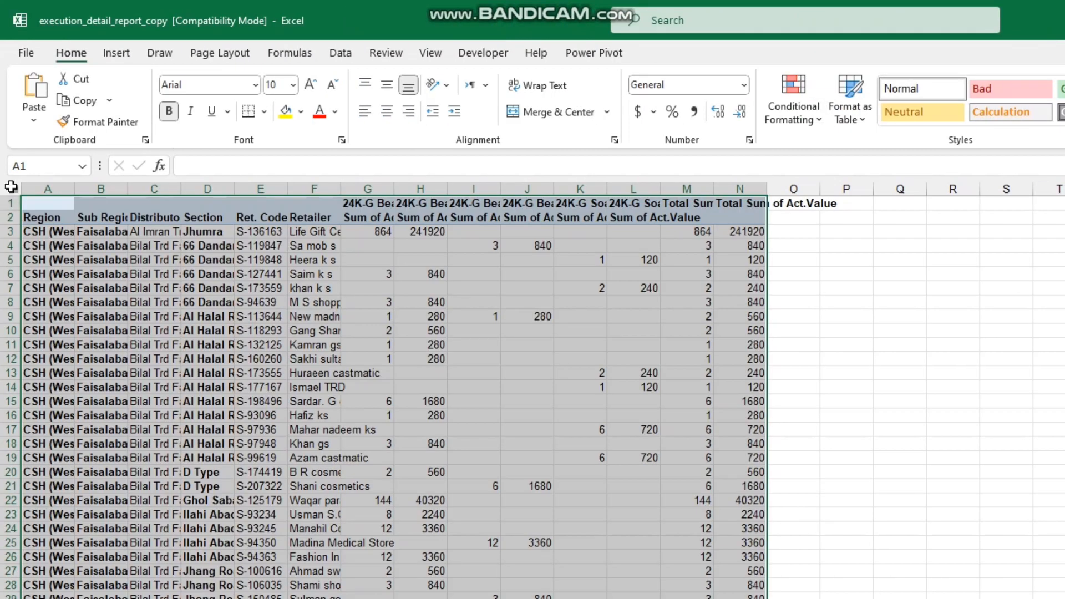
# Step: Autofit the column widths of the whole new worksheet to the pasted data and clear the full-sheet selection
pyautogui.click(10, 187)
pyautogui.doubleClick(71, 188)
pyautogui.click(411, 262)
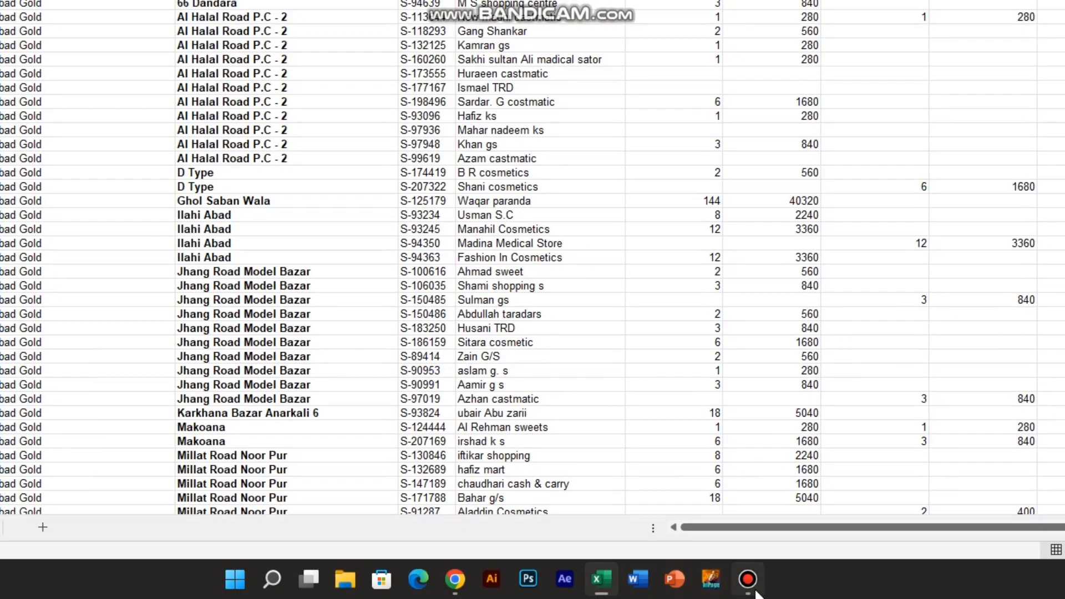
pyautogui.click(747, 579)
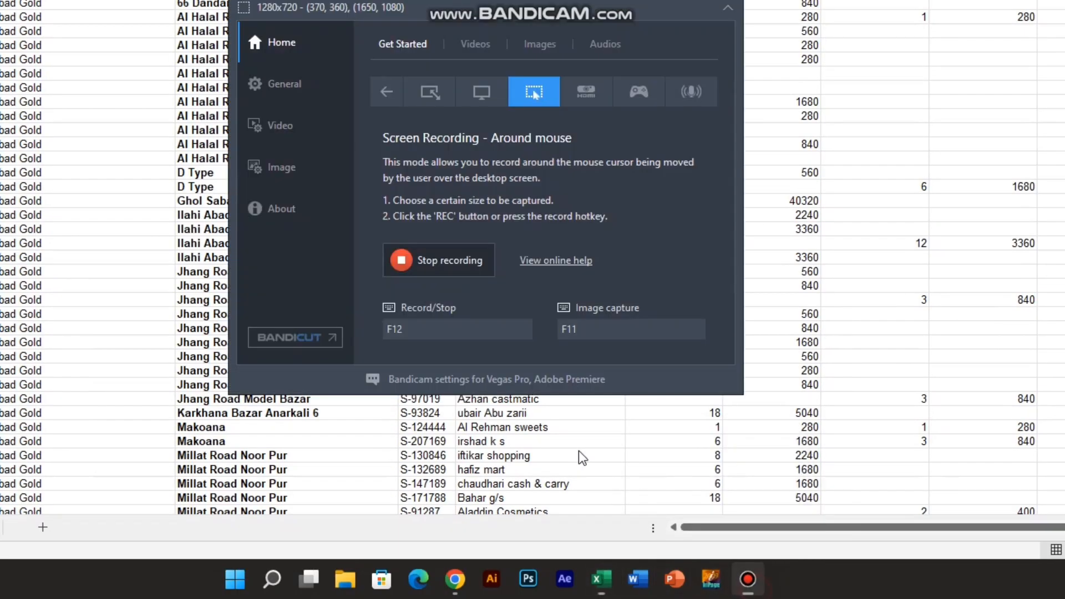